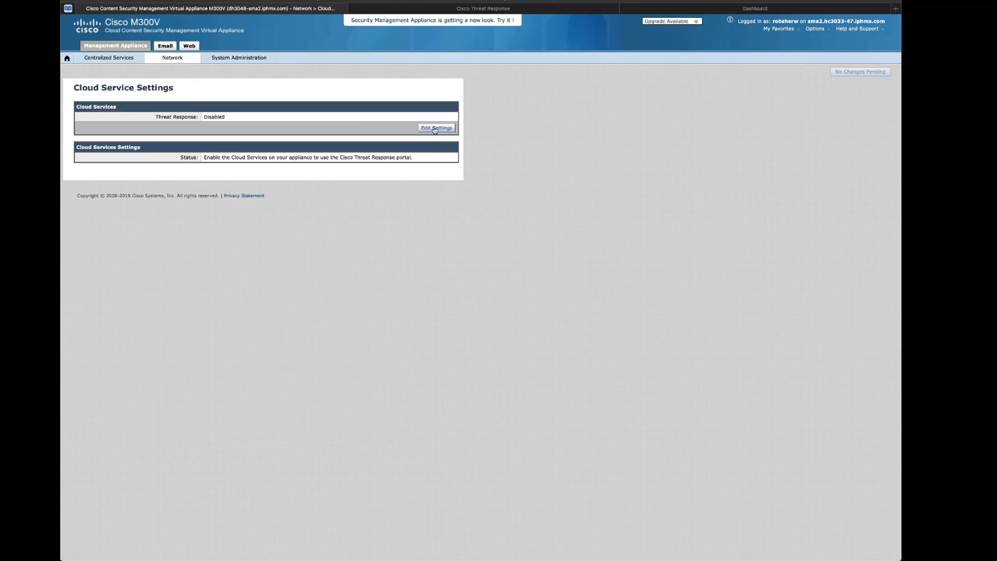
Step: Enable Threat Response in the appliance's Cloud Service Settings and commit the change with the comment "CTR enable"
{"action": "left_click", "coordinate": [435, 129]}
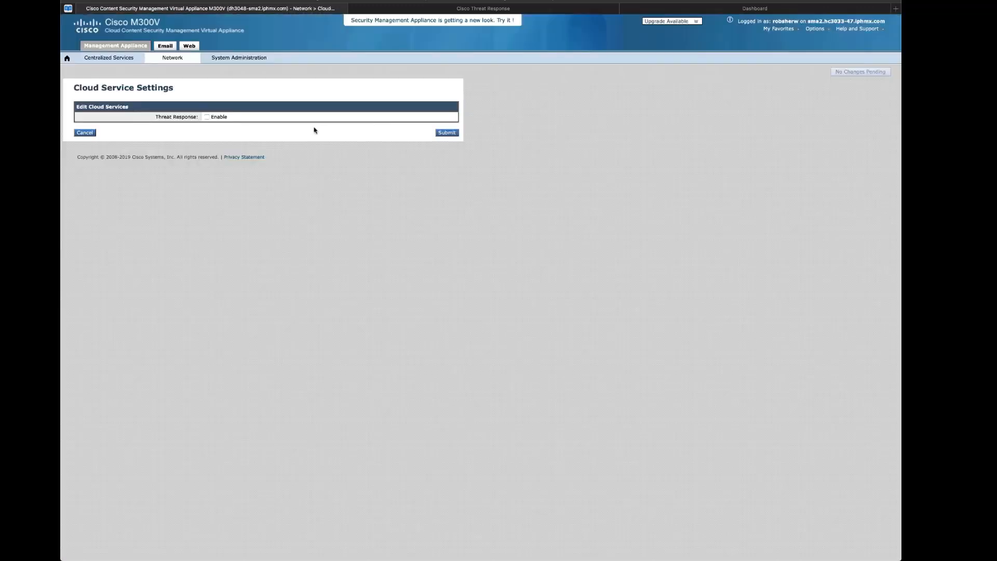
{"action": "left_click", "coordinate": [458, 134]}
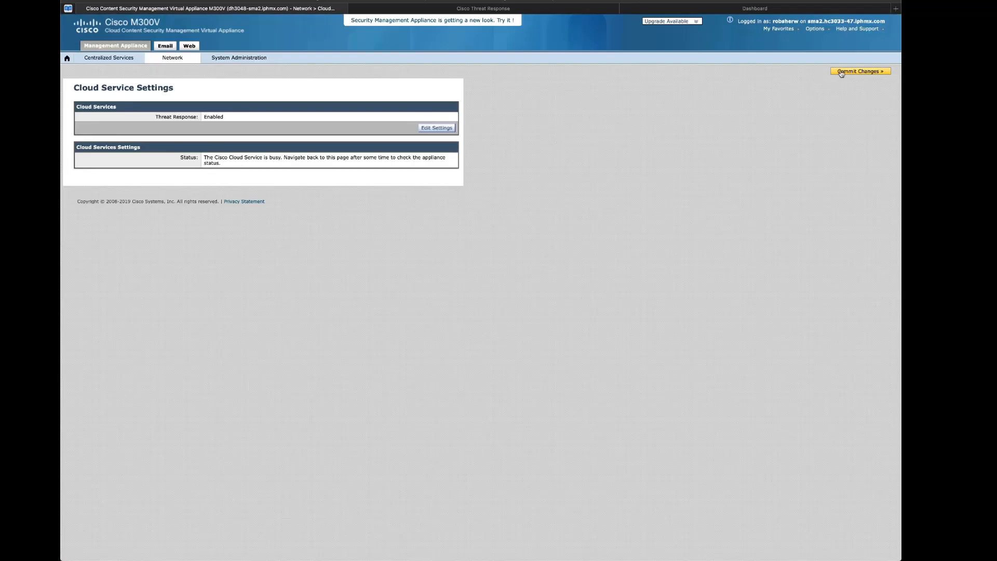
{"action": "left_click", "coordinate": [844, 72]}
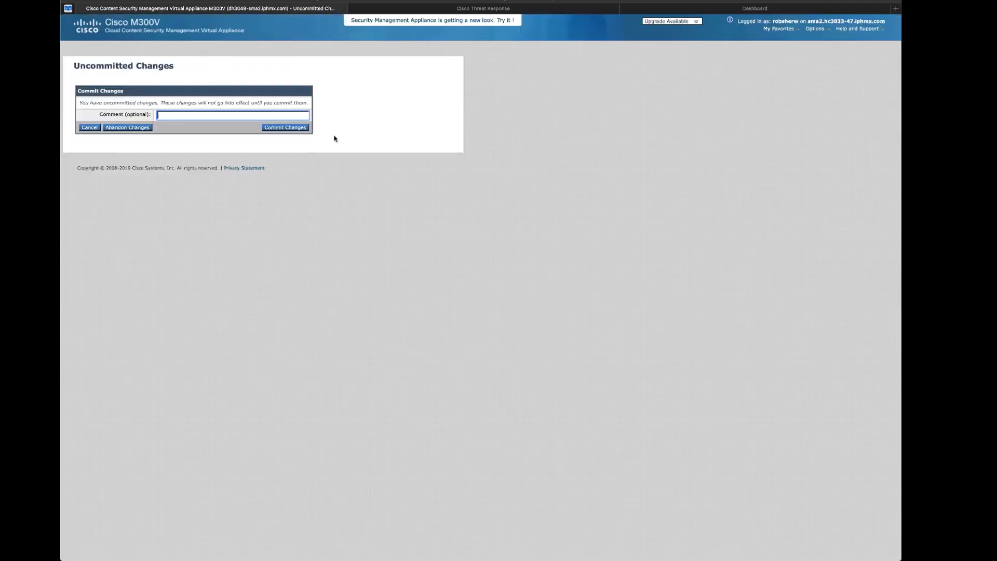
{"action": "type", "text": "CTR enable"}
{"action": "left_click", "coordinate": [291, 128]}
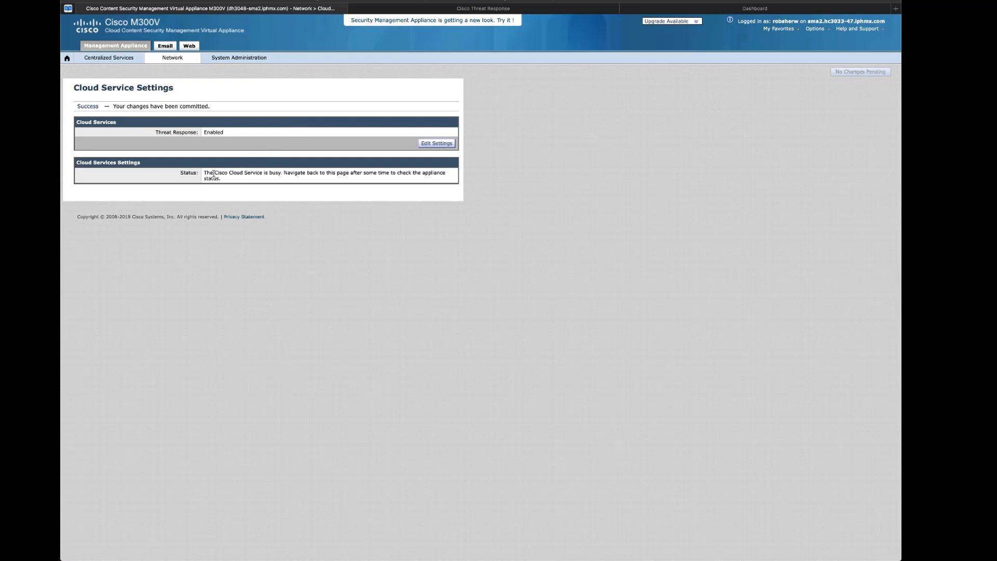
Step: Reload the Cloud Service Settings page to check the cloud service status, and read the help for the Registration Token
{"action": "left_click_drag", "start_coordinate": [205, 172], "coordinate": [227, 178]}
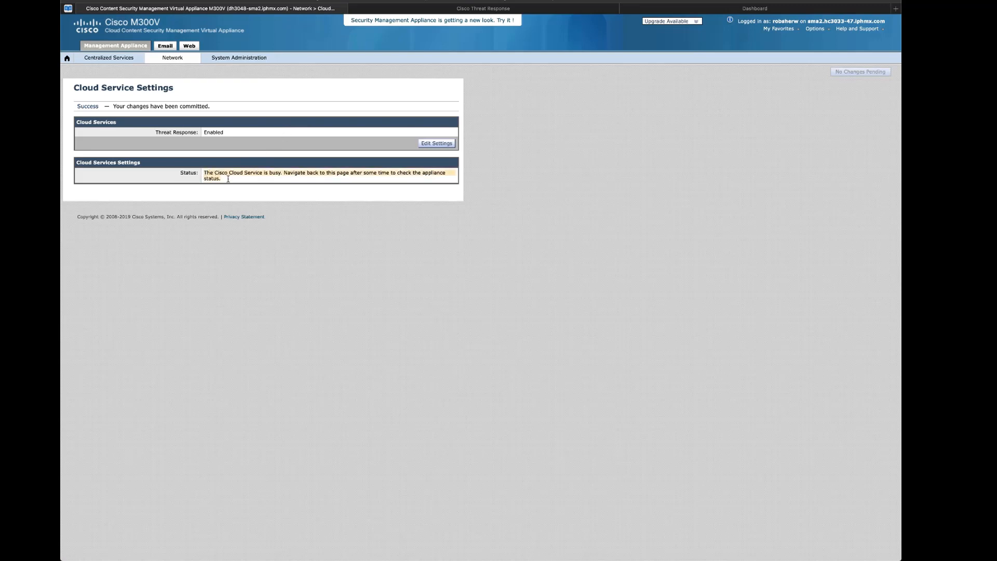
{"action": "left_click", "coordinate": [235, 182]}
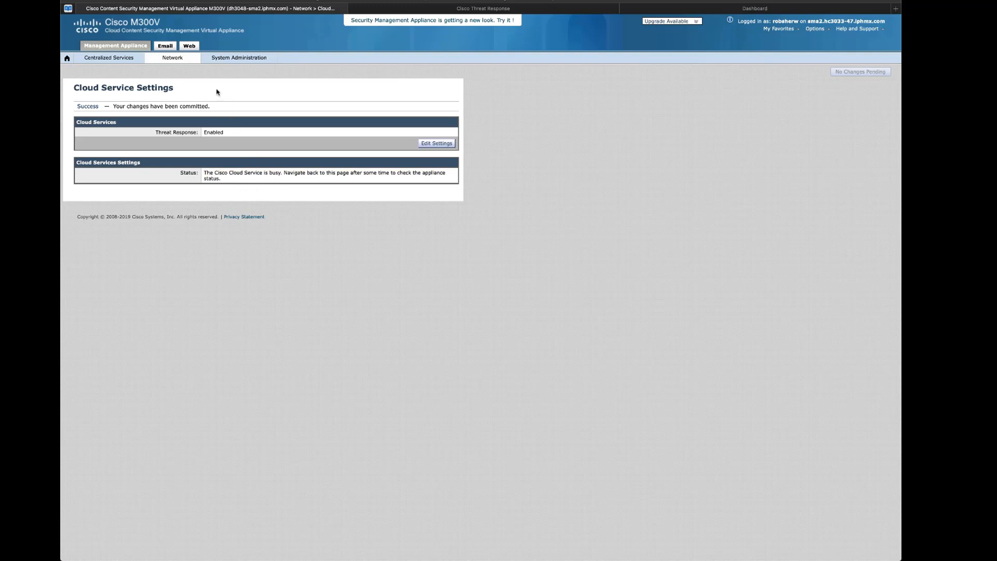
{"action": "mouse_move", "coordinate": [180, 59]}
{"action": "left_click", "coordinate": [180, 105]}
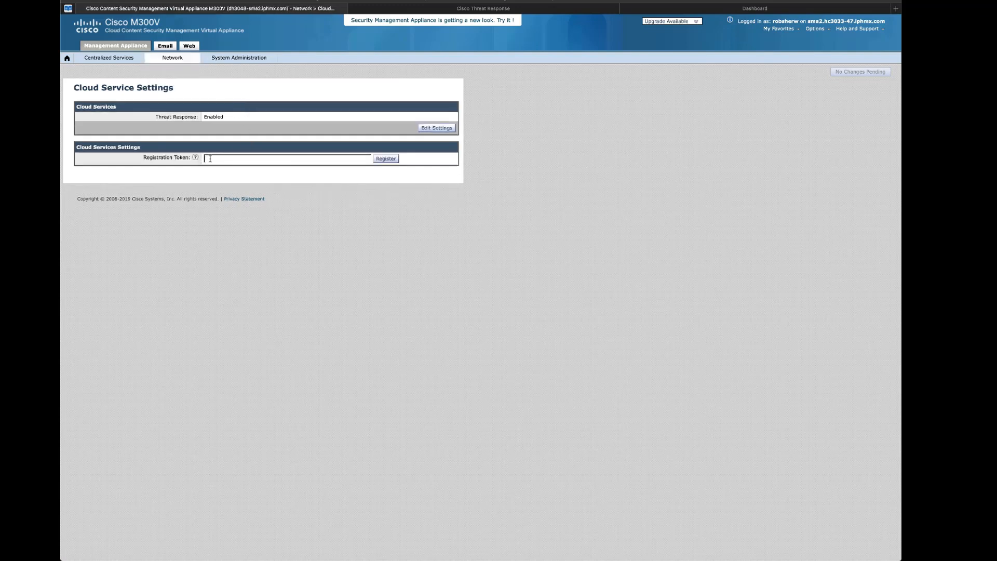
{"action": "left_click", "coordinate": [196, 156]}
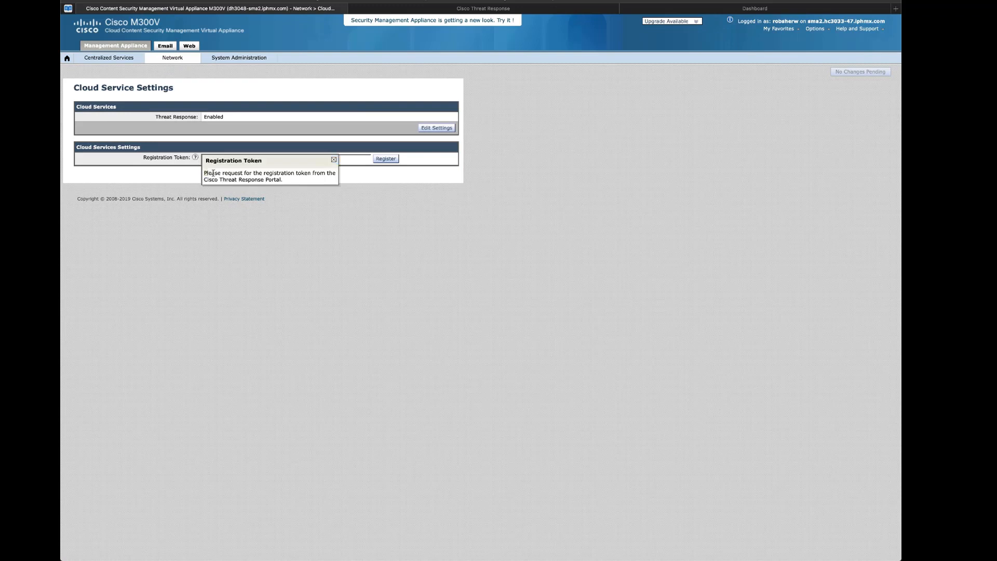
{"action": "left_click_drag", "start_coordinate": [205, 173], "coordinate": [283, 179]}
{"action": "left_click", "coordinate": [334, 160]}
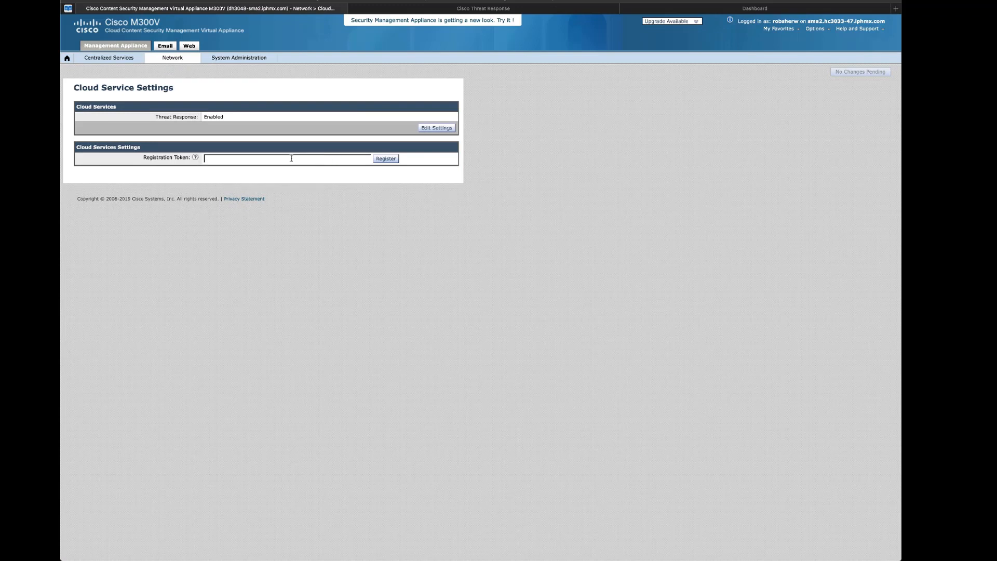
Step: Switch to Cisco Threat Response, open its device management in Security Services Exchange, and enable the Cisco Threat Response cloud service
{"action": "left_click", "coordinate": [483, 8]}
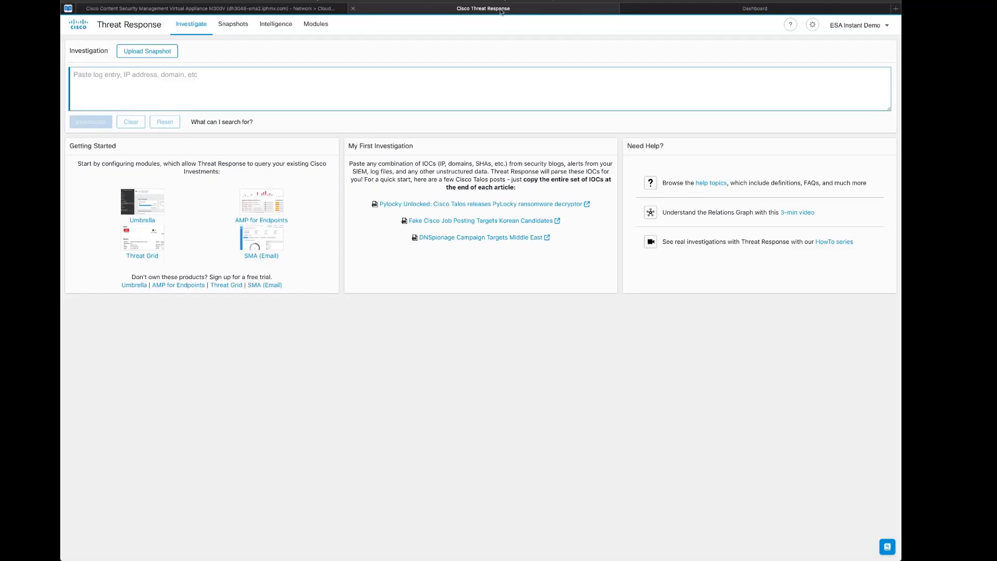
{"action": "left_click", "coordinate": [314, 24]}
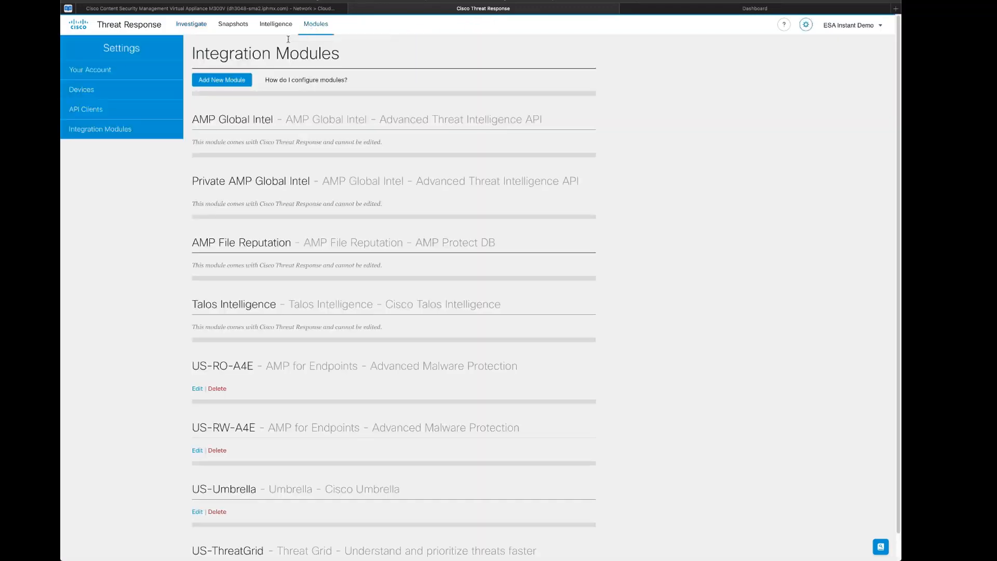
{"action": "left_click", "coordinate": [92, 90]}
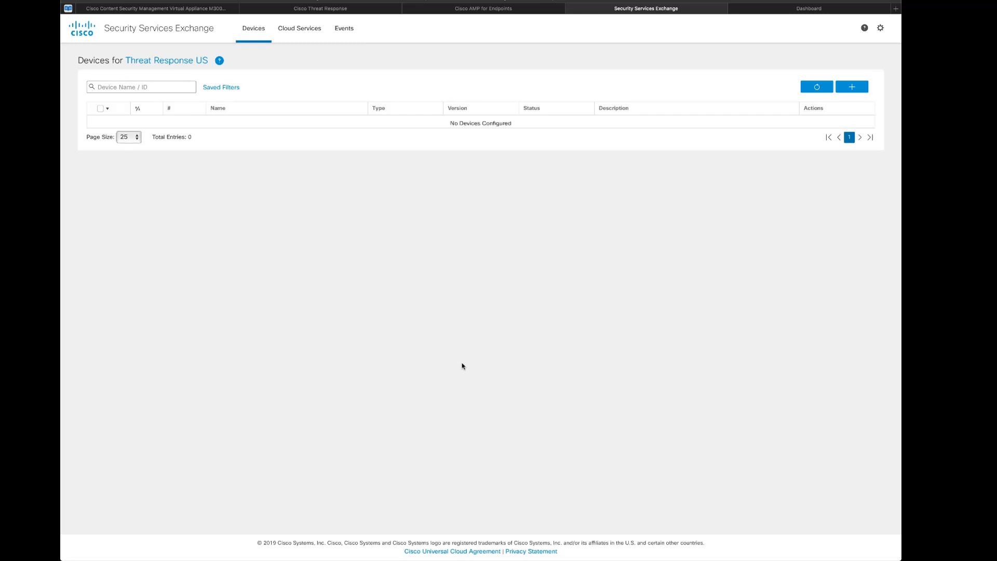
{"action": "left_click", "coordinate": [291, 29]}
{"action": "left_click", "coordinate": [668, 108]}
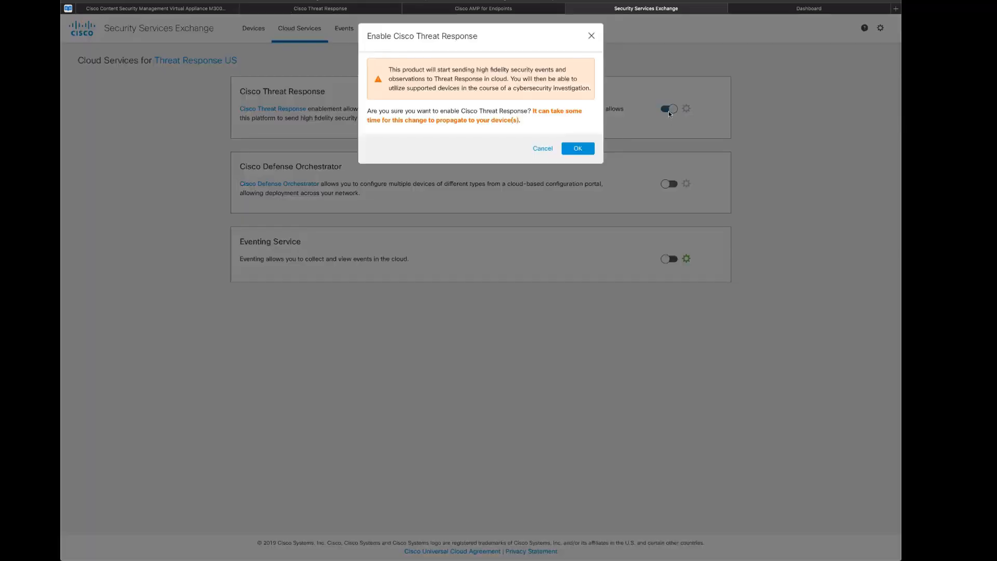
{"action": "left_click", "coordinate": [578, 149]}
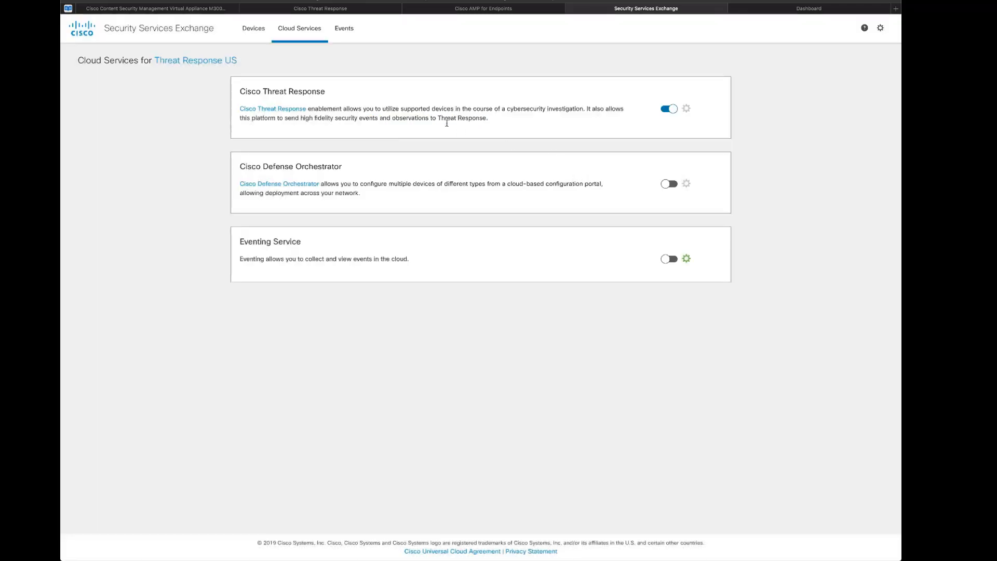
Step: Generate a registration token for 1 device with a 1 hour expiration time and copy it to the clipboard
{"action": "left_click", "coordinate": [256, 31]}
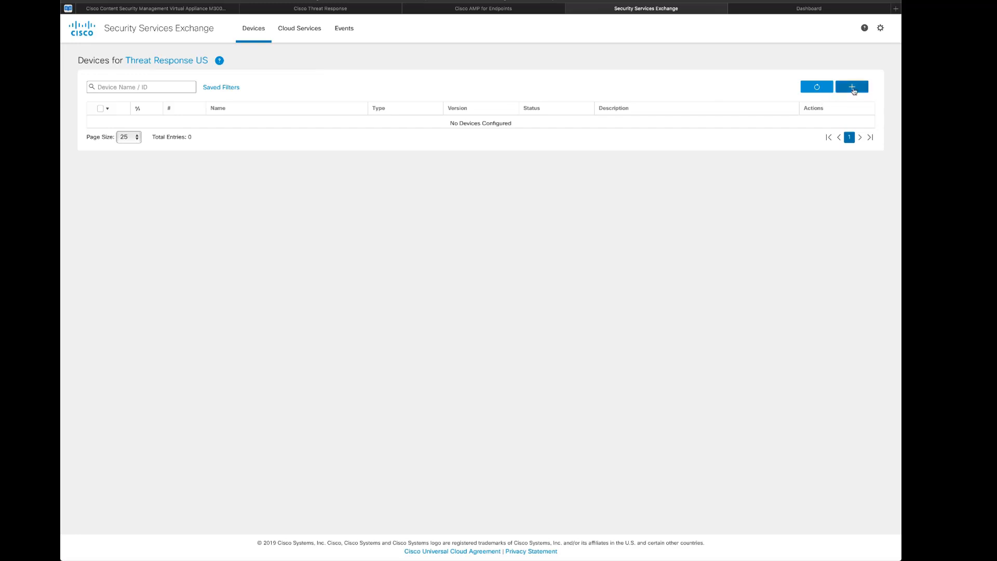
{"action": "left_click", "coordinate": [852, 87]}
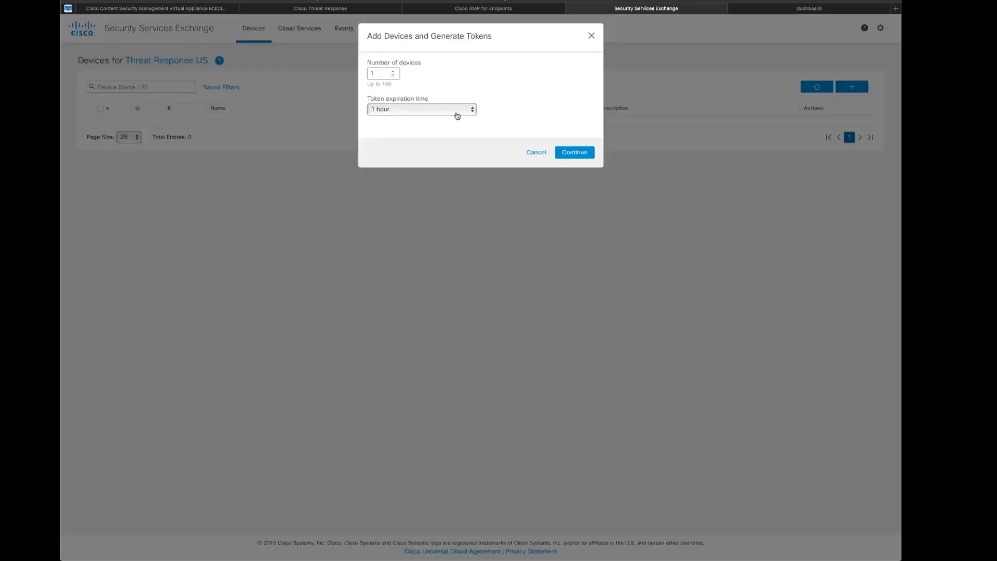
{"action": "left_click", "coordinate": [571, 151]}
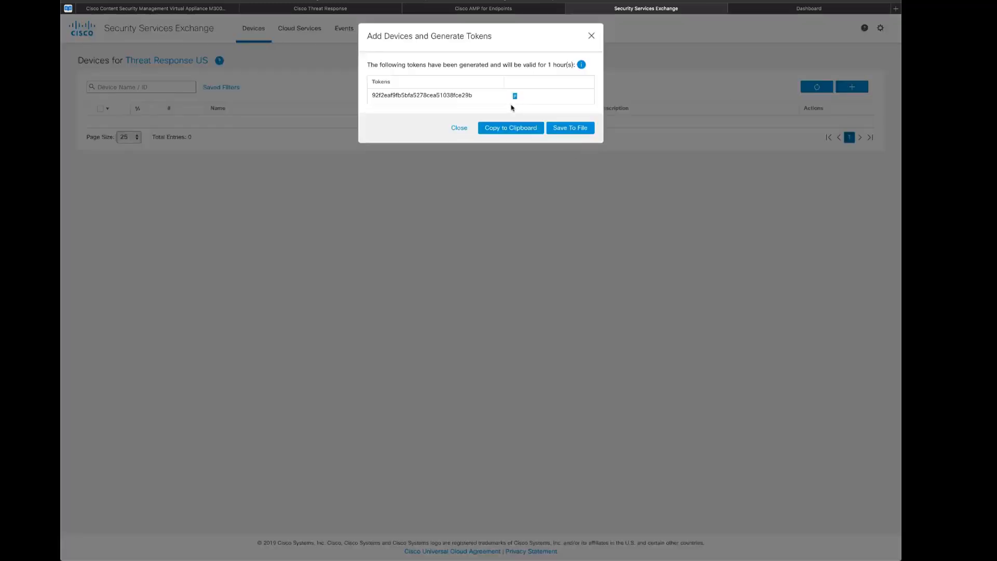
{"action": "left_click", "coordinate": [511, 127]}
Step: Switch to the M300V appliance, register it with the copied registration token, and reload Cloud Service Settings to check the registration
{"action": "left_click", "coordinate": [188, 10]}
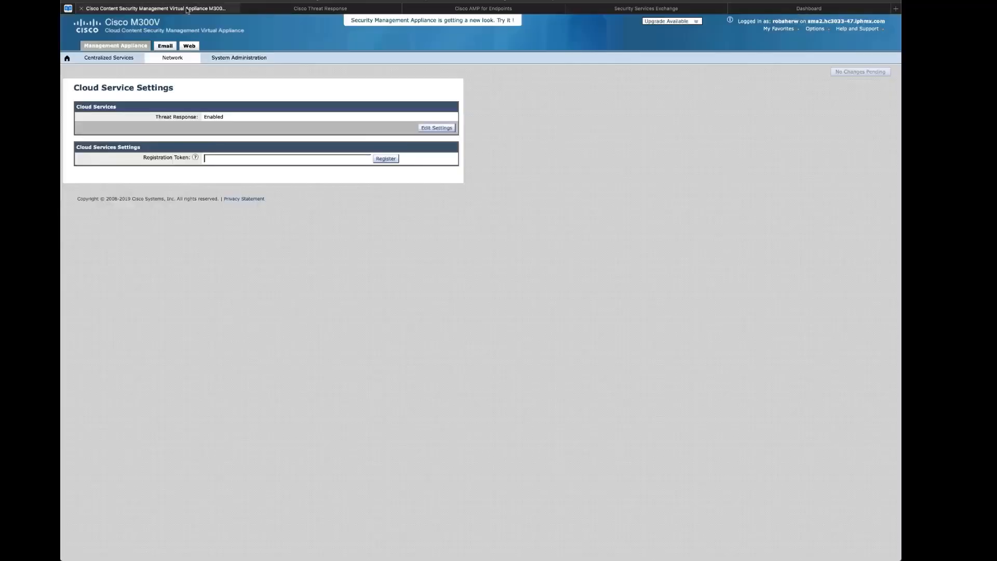
{"action": "left_click", "coordinate": [241, 157]}
{"action": "key", "text": "super+v"}
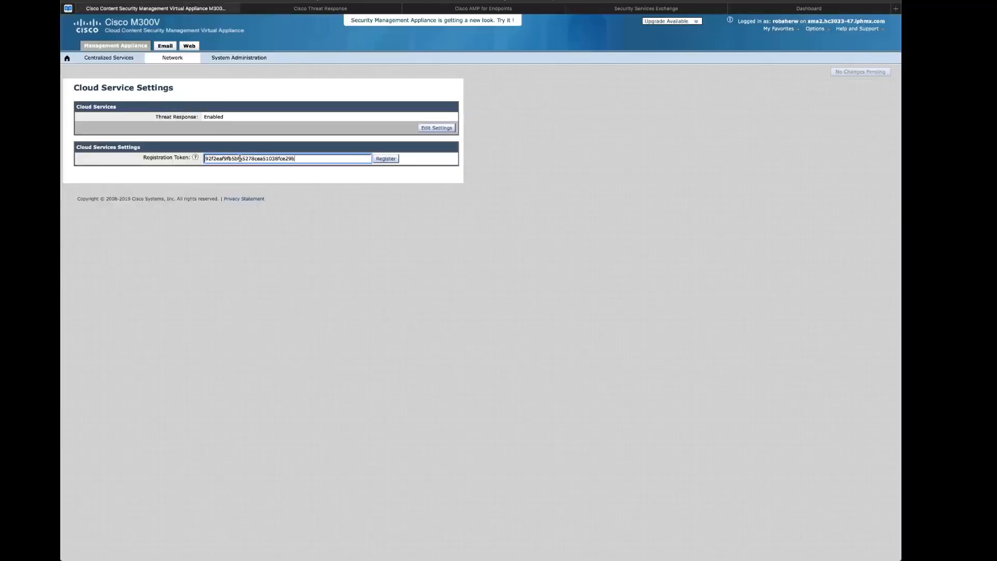
{"action": "left_click", "coordinate": [393, 159]}
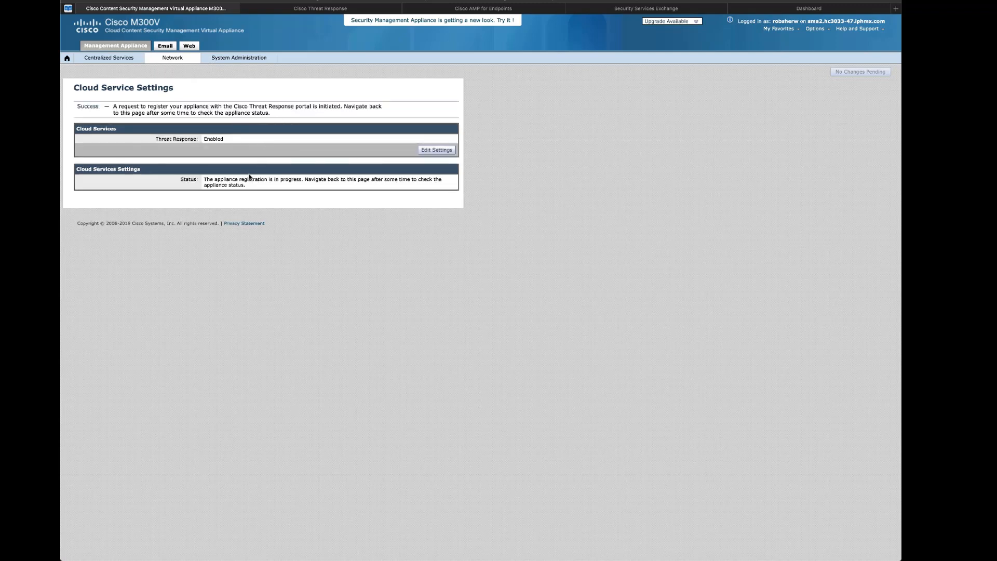
{"action": "left_click", "coordinate": [174, 58]}
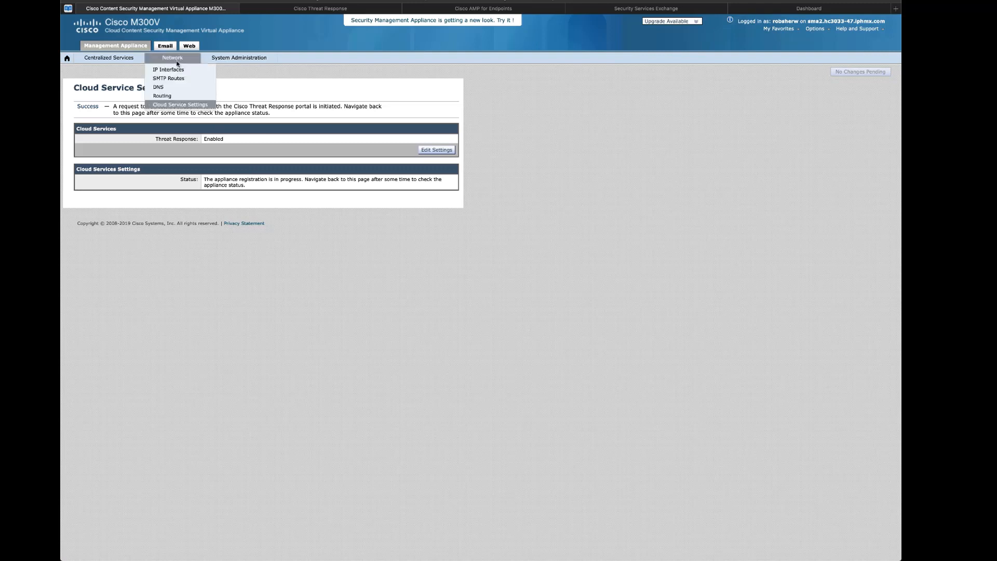
{"action": "left_click", "coordinate": [174, 109]}
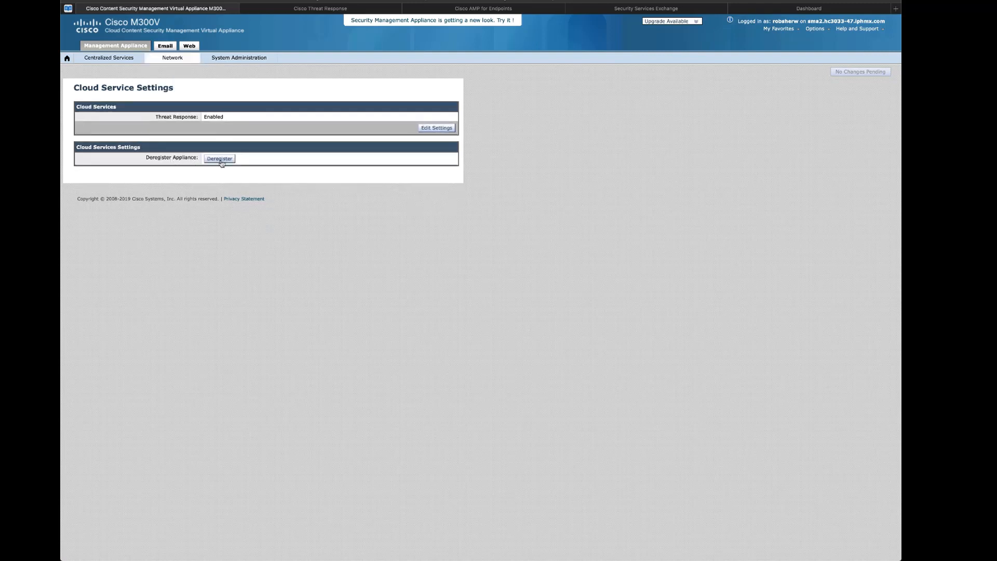
Step: Close the generated token dialog in Security Services Exchange and reload the device list in Cisco Threat Response
{"action": "left_click", "coordinate": [599, 10]}
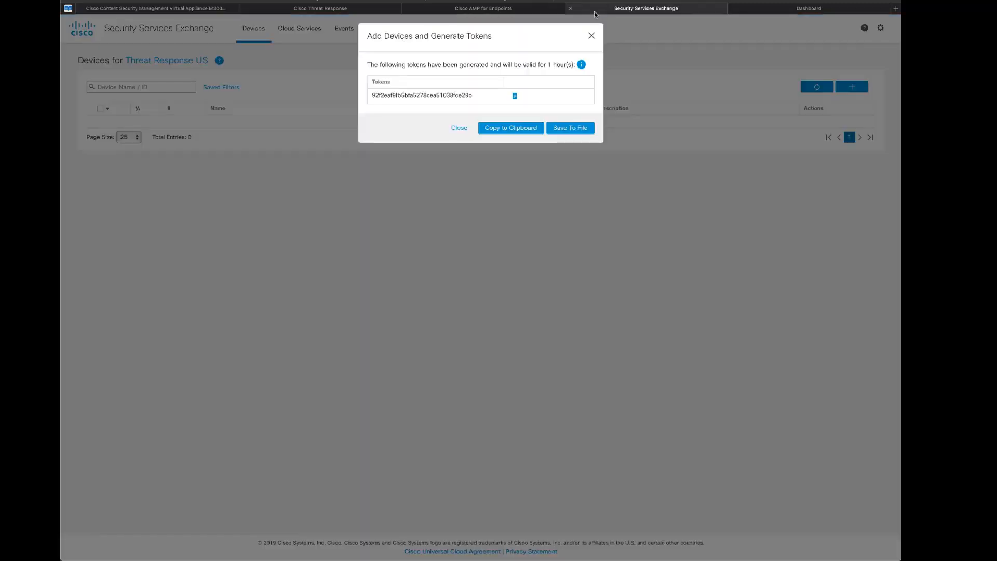
{"action": "left_click", "coordinate": [458, 128]}
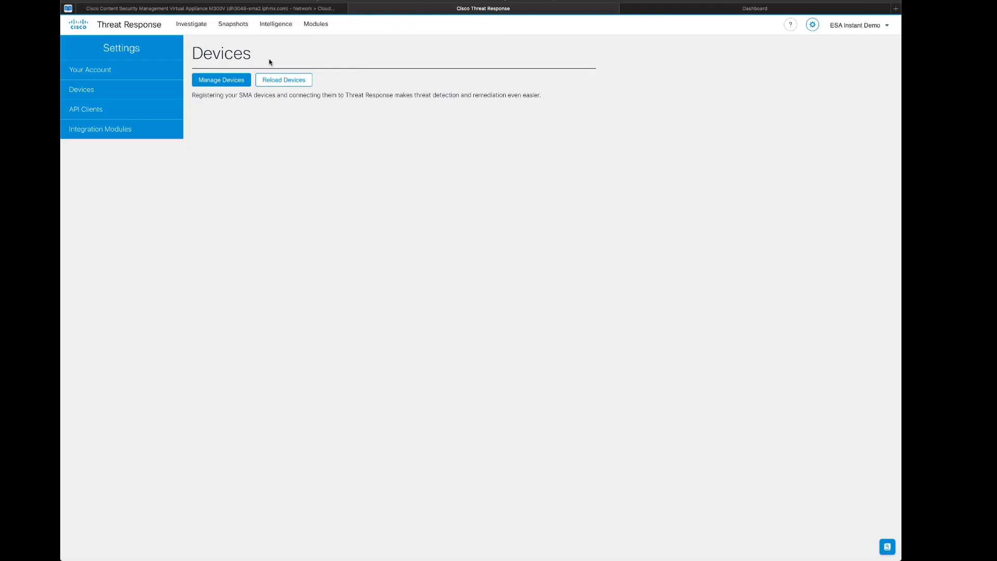
{"action": "left_click", "coordinate": [294, 82]}
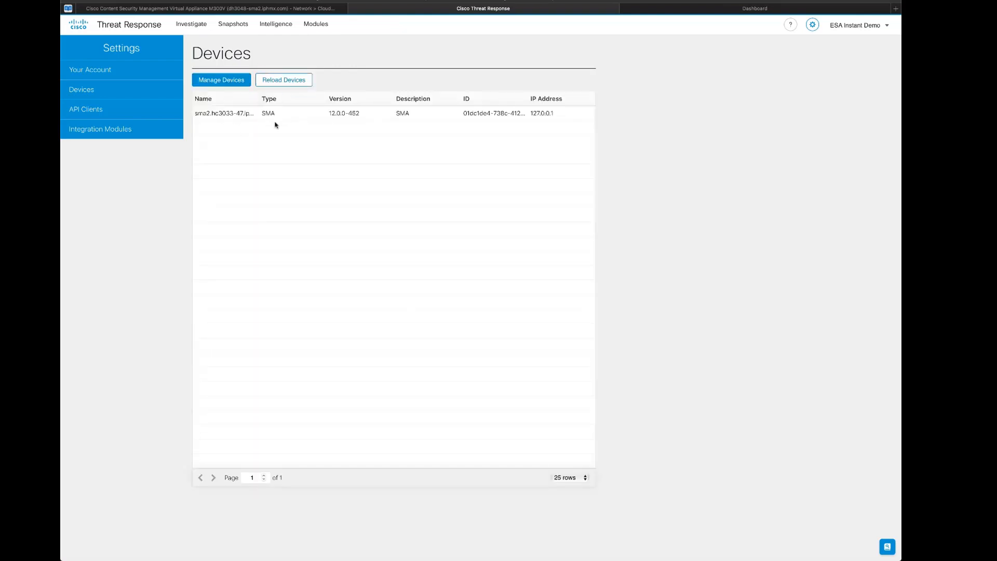
Step: Create an SMA Email integration module for the registered device sma2.hc3033-47.iphmx.com, and open the Investigate page
{"action": "left_click", "coordinate": [319, 33]}
{"action": "left_click", "coordinate": [229, 81]}
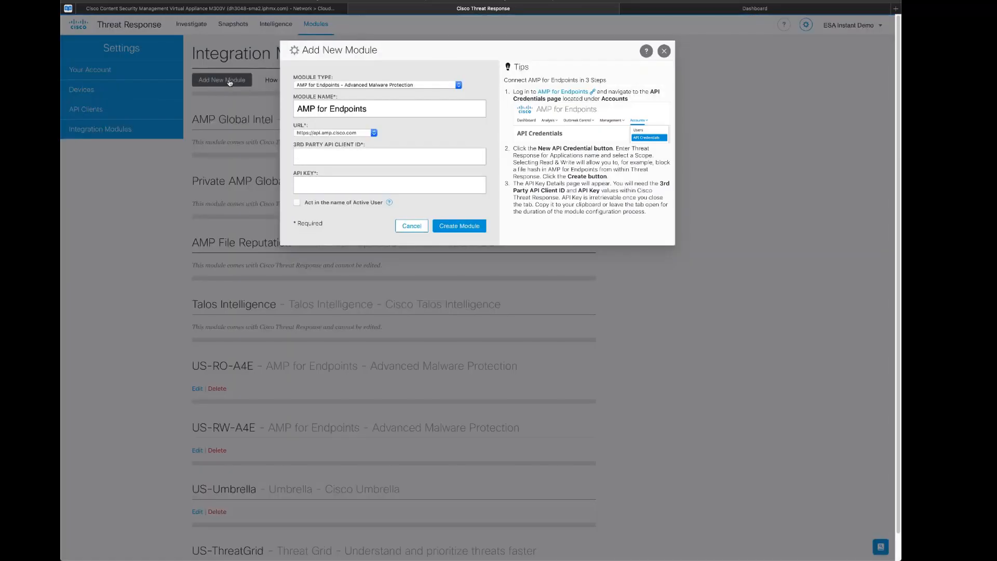
{"action": "left_click", "coordinate": [338, 87]}
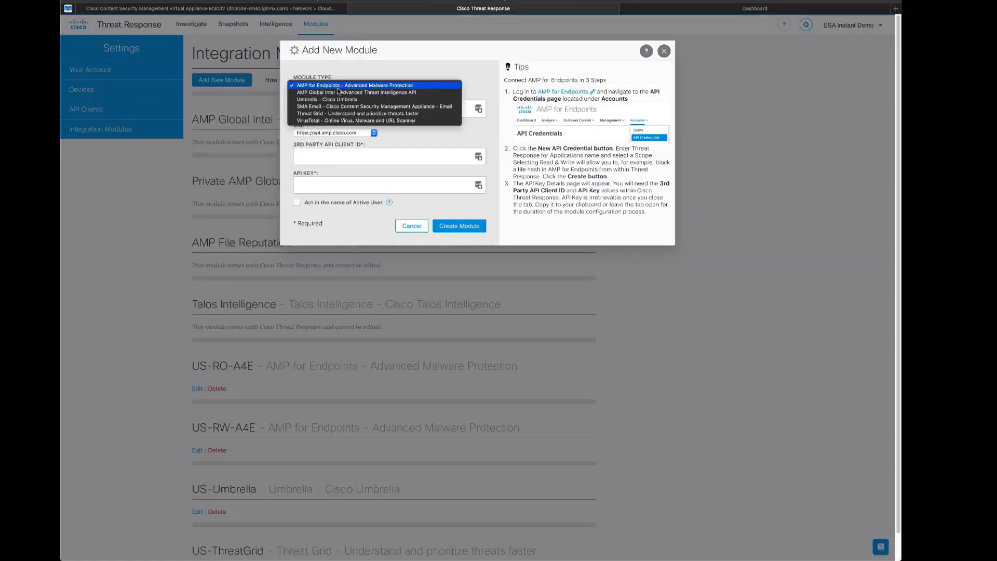
{"action": "left_click", "coordinate": [313, 106]}
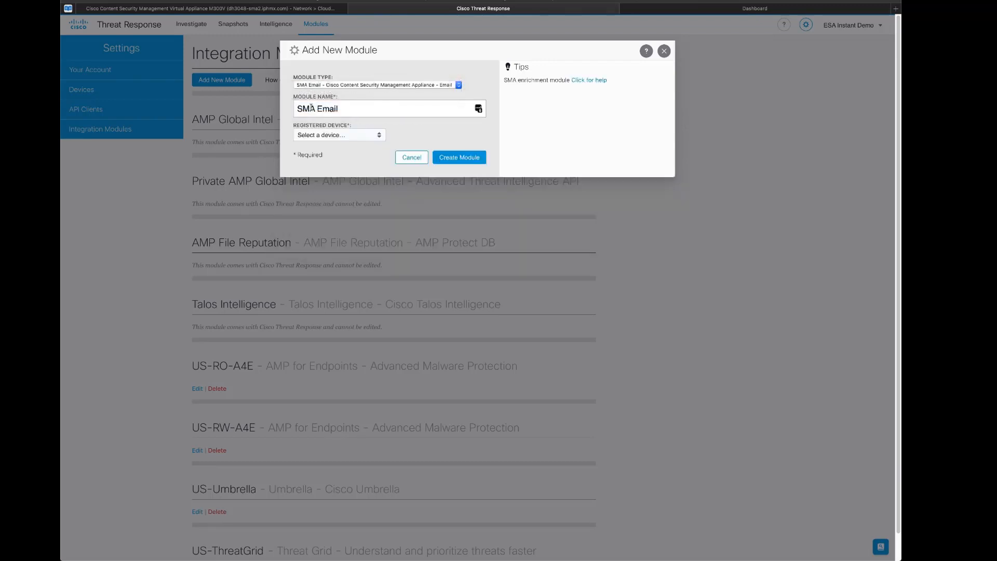
{"action": "left_click", "coordinate": [319, 136]}
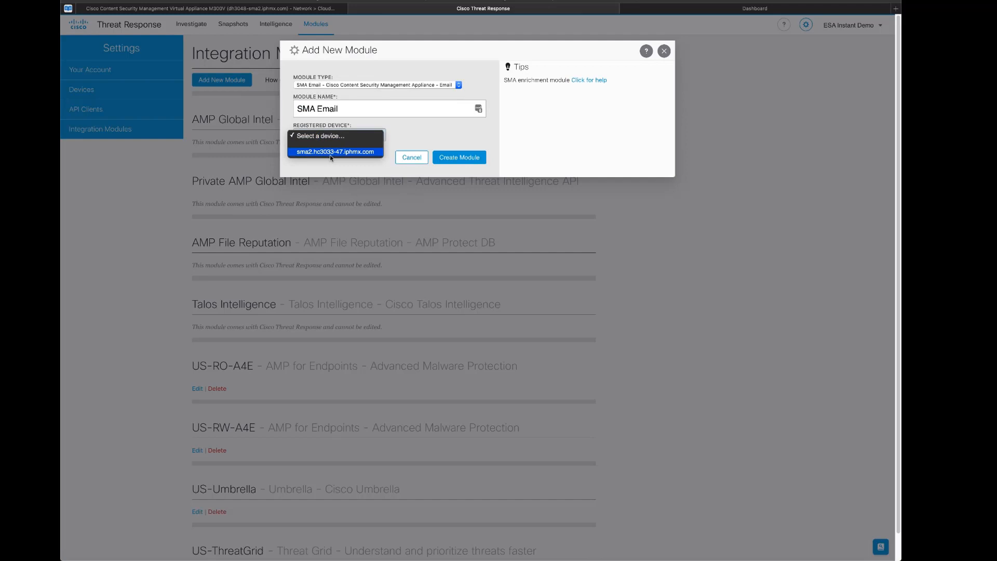
{"action": "left_click", "coordinate": [329, 152]}
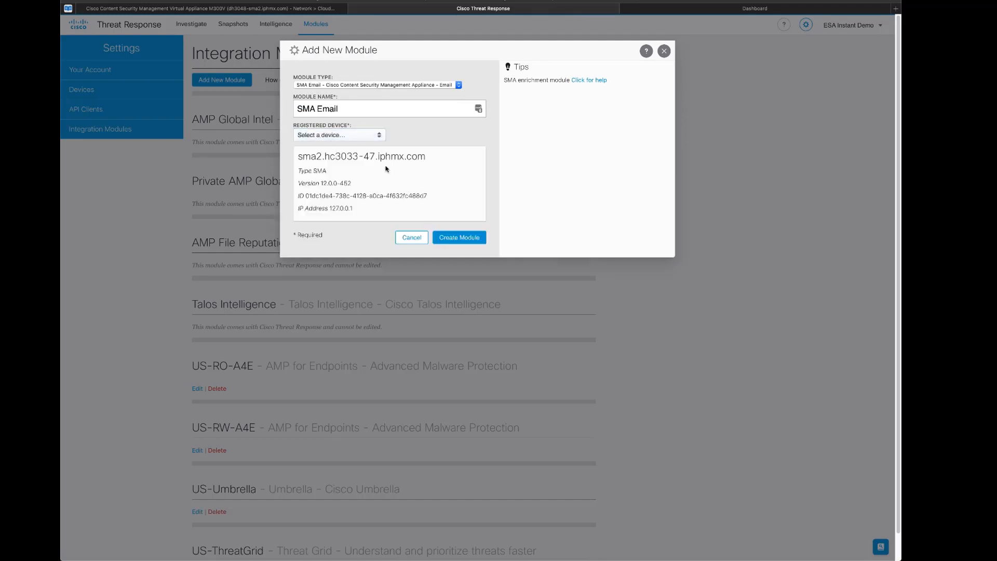
{"action": "left_click", "coordinate": [457, 237]}
{"action": "left_click", "coordinate": [191, 24]}
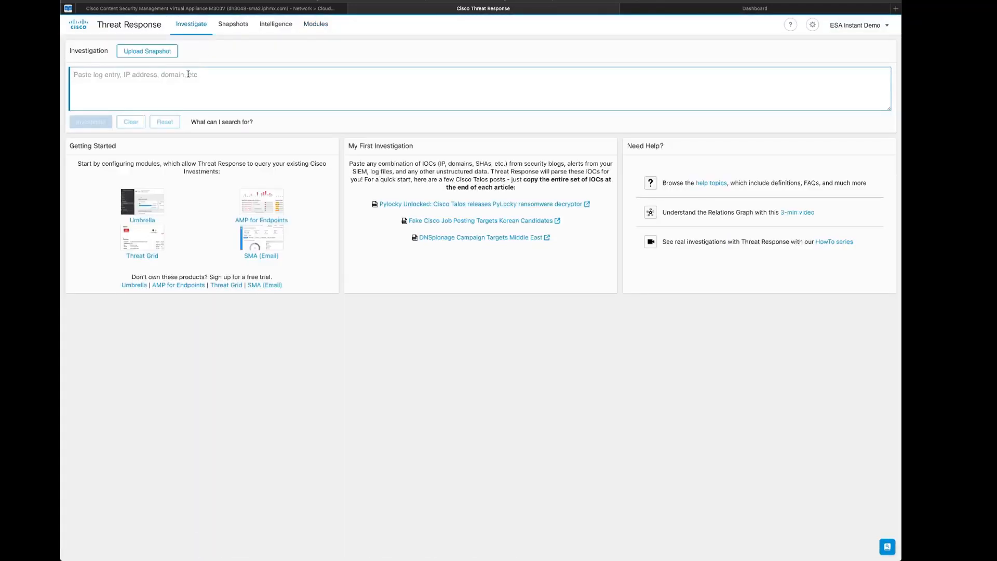
Step: Switch to the M300V appliance and search Message Tracking for all messages received in the last day
{"action": "left_click", "coordinate": [294, 10]}
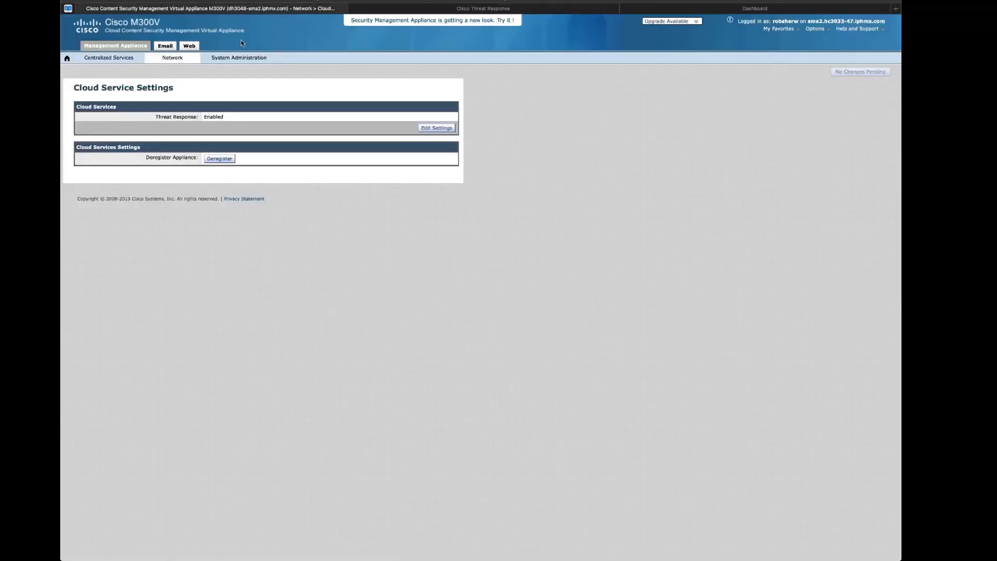
{"action": "left_click", "coordinate": [165, 50]}
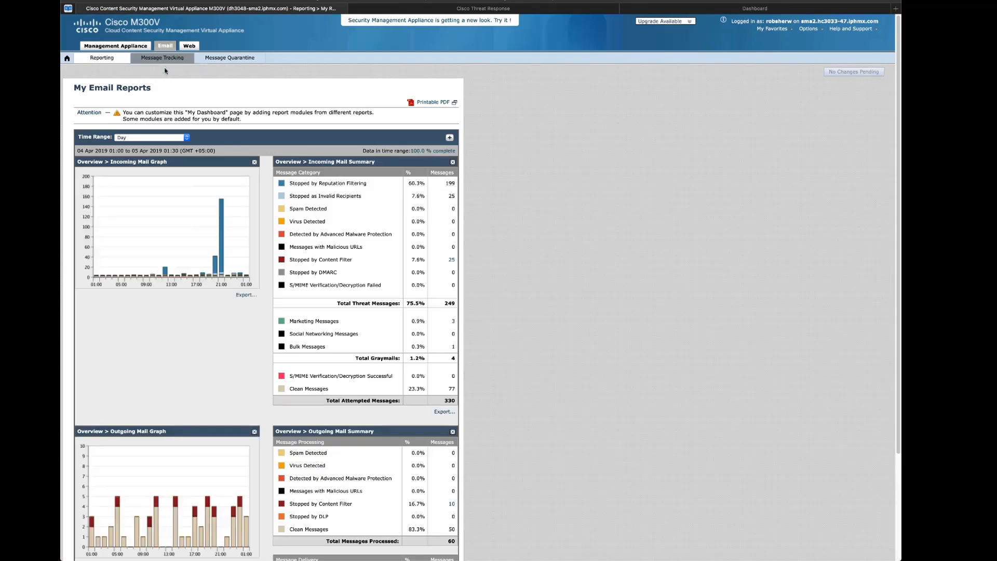
{"action": "left_click", "coordinate": [165, 69]}
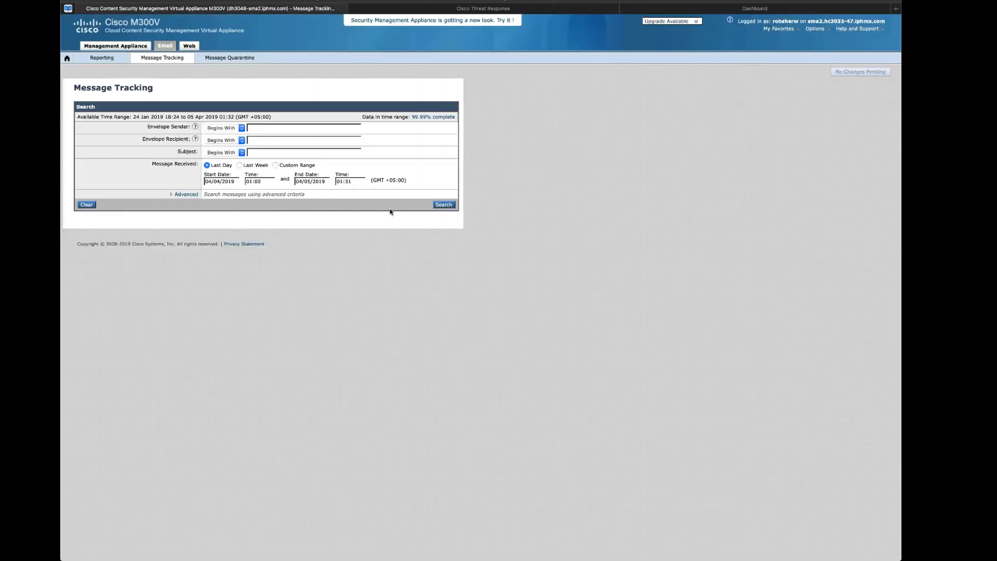
{"action": "left_click", "coordinate": [442, 204]}
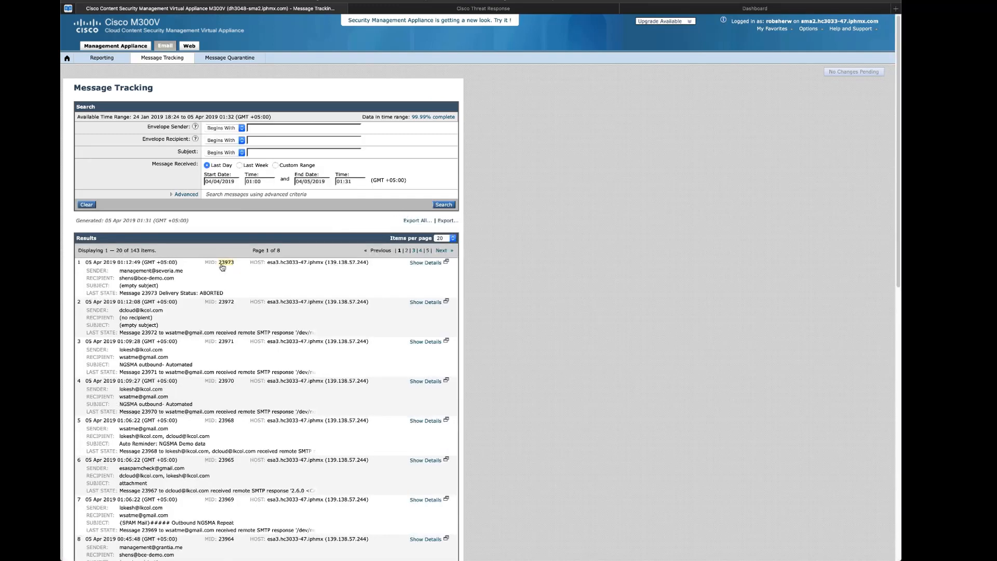
Step: Narrow the Message Tracking results to the message with MID 23973
{"action": "left_click", "coordinate": [224, 262]}
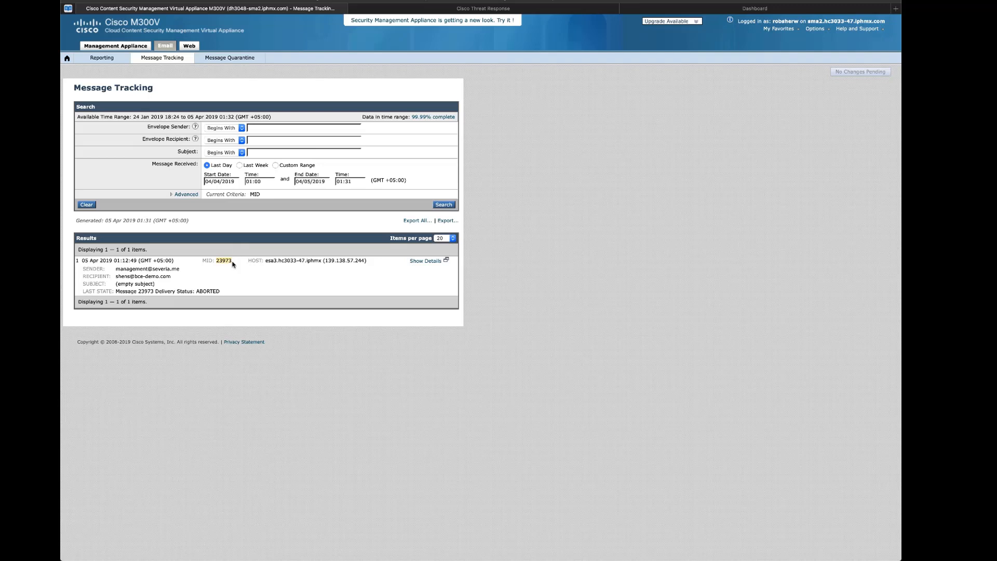
{"action": "right_click", "coordinate": [225, 261]}
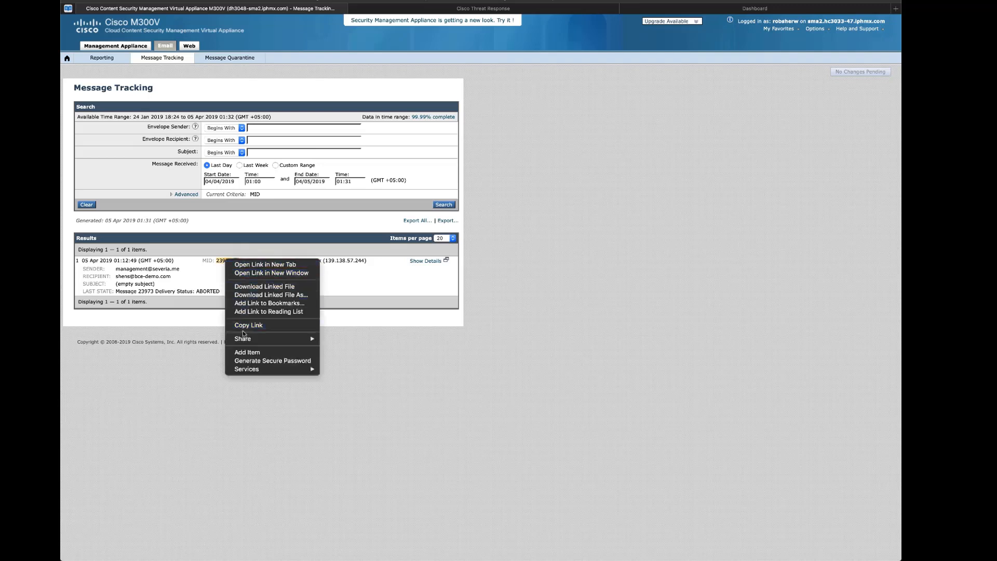
{"action": "left_click", "coordinate": [210, 304]}
Step: Switch to Cisco Threat Response and investigate cisco_mid:"23973"
{"action": "left_click", "coordinate": [412, 9]}
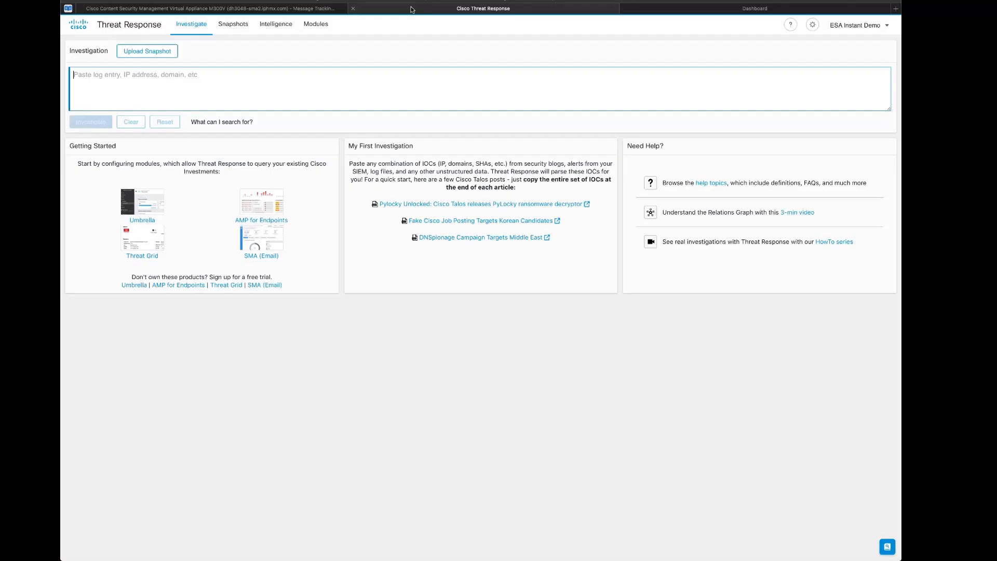
{"action": "type", "text": "cisco"}
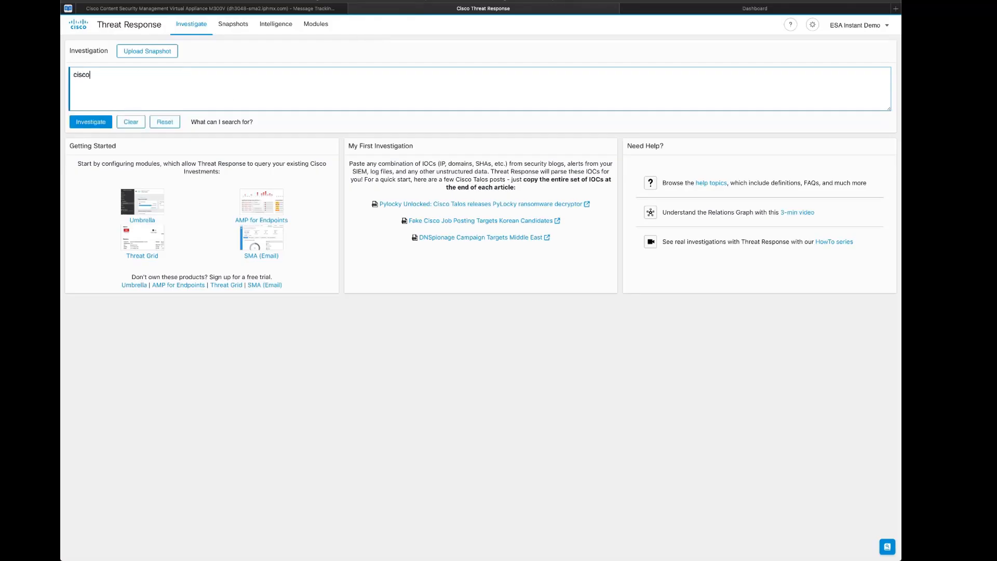
{"action": "type", "text": "_mid:\"23973"}
{"action": "left_click", "coordinate": [106, 124]}
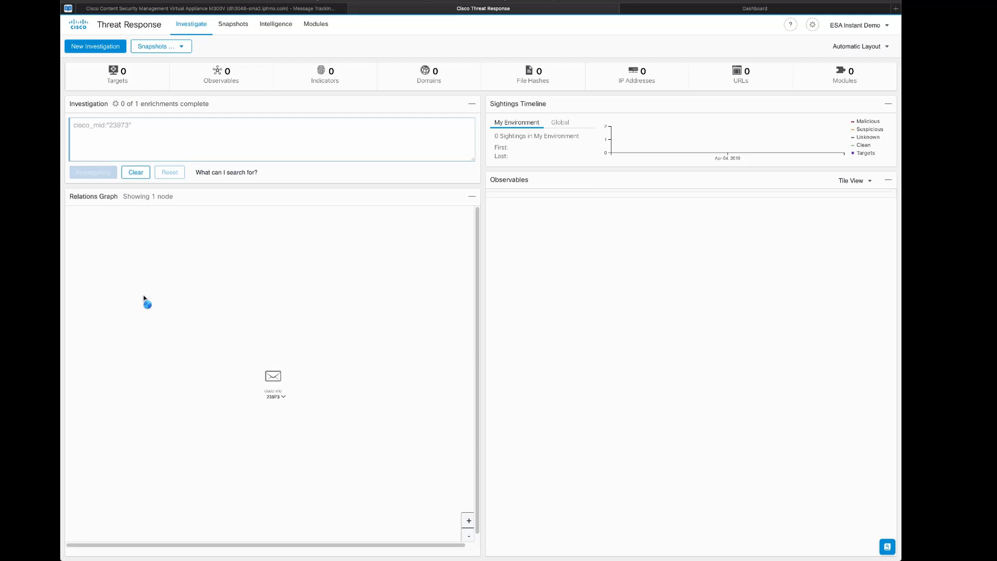
{"action": "left_click", "coordinate": [469, 522]}
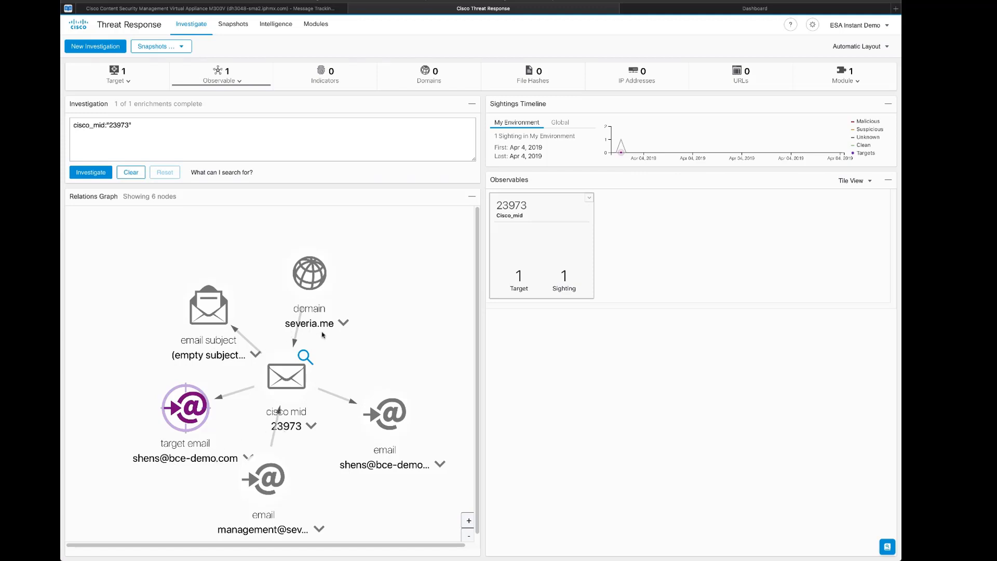
Step: Switch to the M300V appliance, rerun the Message Tracking search for all last-day messages, and select MID 23970
{"action": "left_click", "coordinate": [206, 9]}
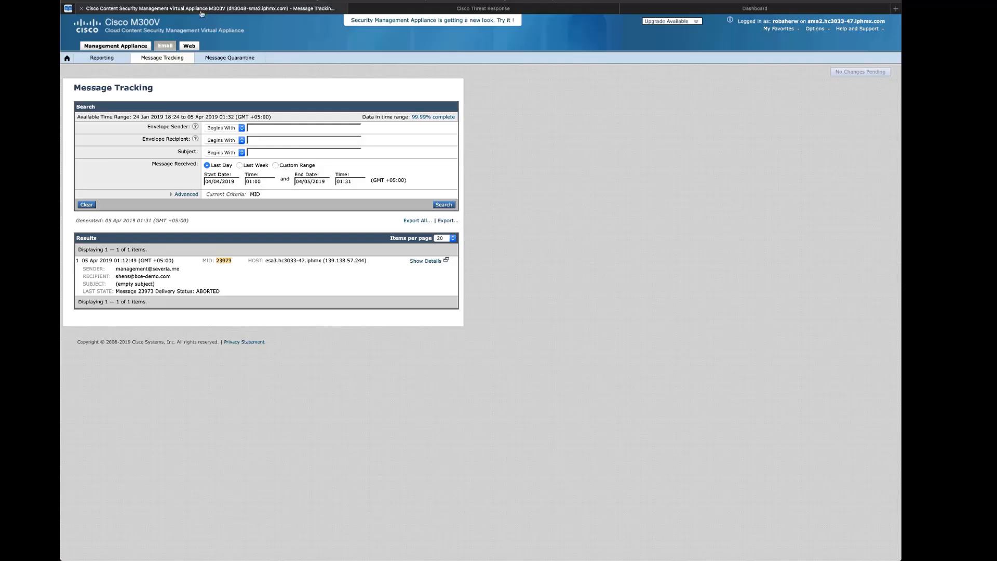
{"action": "left_click", "coordinate": [440, 205]}
{"action": "left_click", "coordinate": [444, 205]}
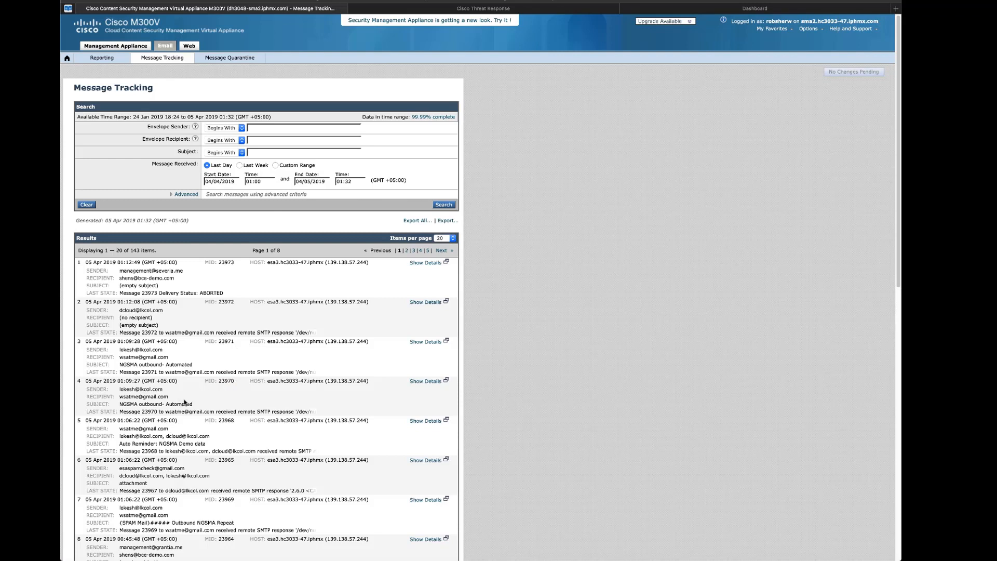
{"action": "right_click", "coordinate": [228, 381]}
{"action": "left_click", "coordinate": [216, 385]}
Step: Switch to Cisco Threat Response and run a new investigation of cisco_mid:"23970"
{"action": "left_click", "coordinate": [410, 8]}
{"action": "left_click", "coordinate": [96, 46]}
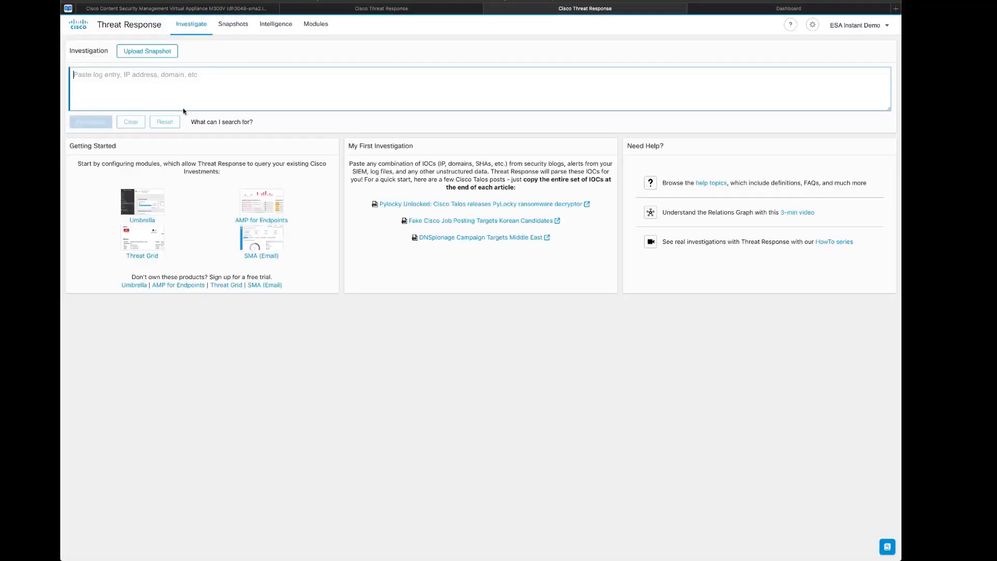
{"action": "type", "text": "cisco"}
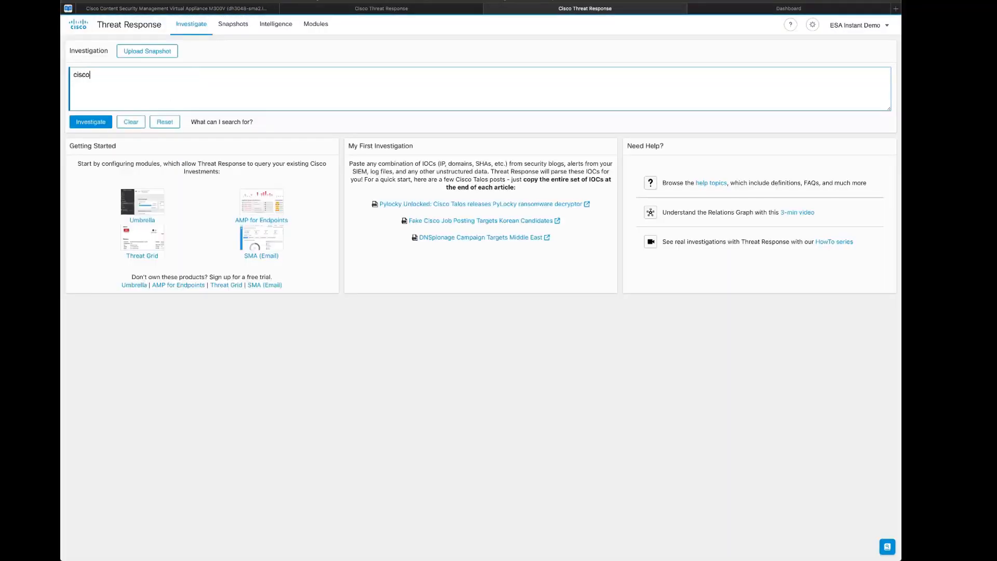
{"action": "type", "text": "_mid:\"23970\""}
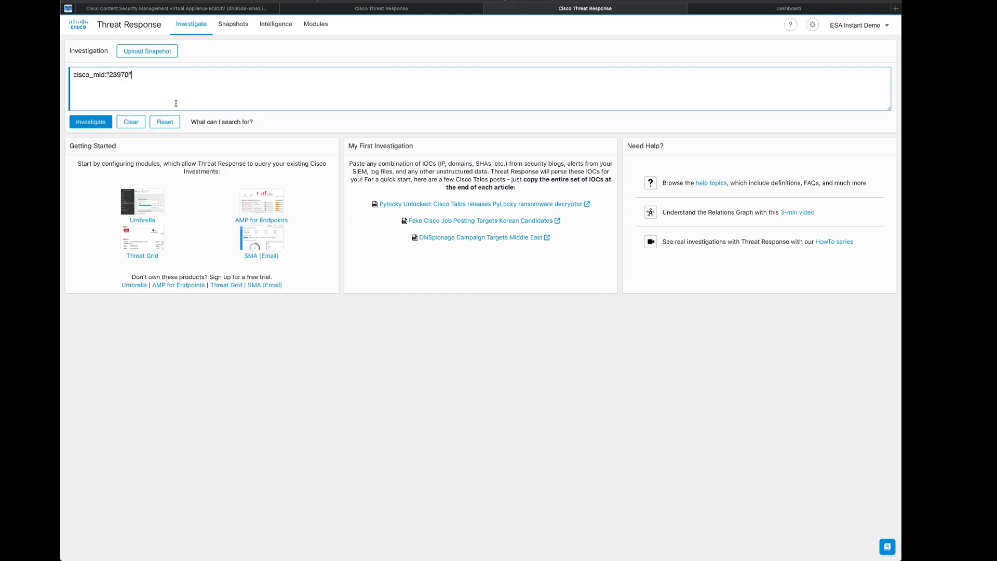
{"action": "left_click", "coordinate": [95, 121]}
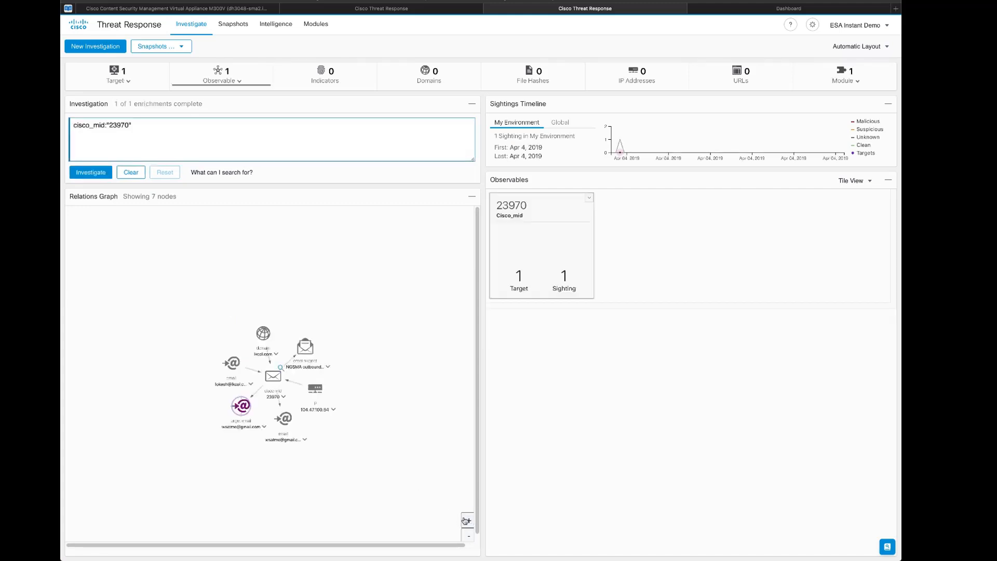
{"action": "left_click", "coordinate": [465, 520]}
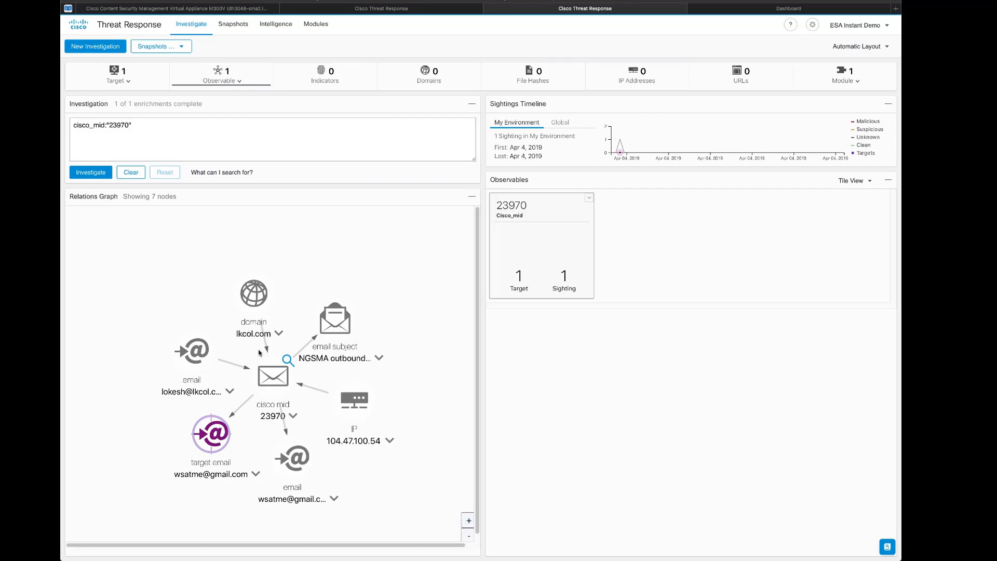
Step: Show the available actions for the recipient email and the email subject in the Relations Graph of message 23970
{"action": "left_click", "coordinate": [332, 499]}
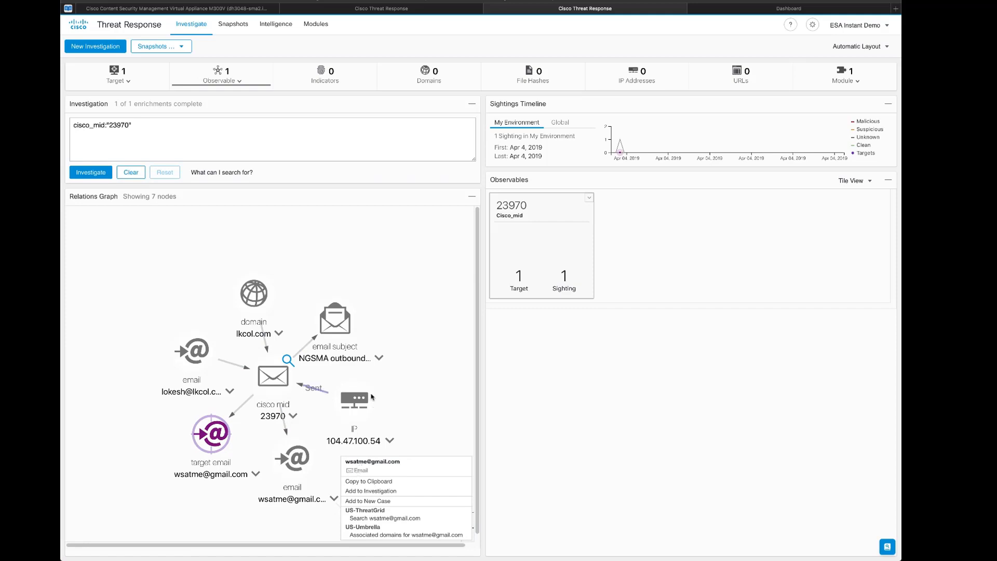
{"action": "left_click", "coordinate": [378, 357]}
{"action": "left_click", "coordinate": [380, 358]}
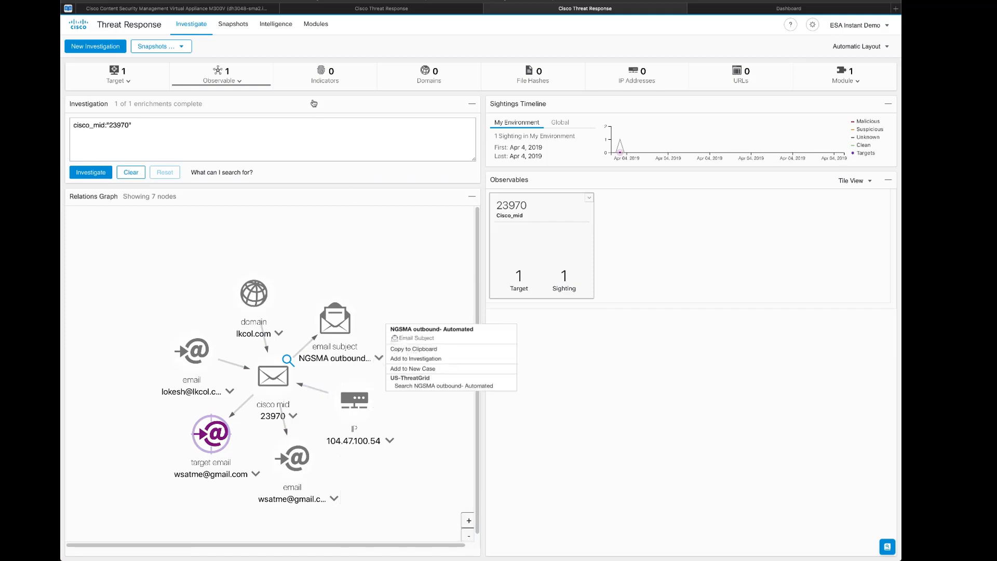
Step: Revisit the investigation of message 23973, switch to the M300V appliance, and open the tracking details of message 23970
{"action": "left_click", "coordinate": [311, 9]}
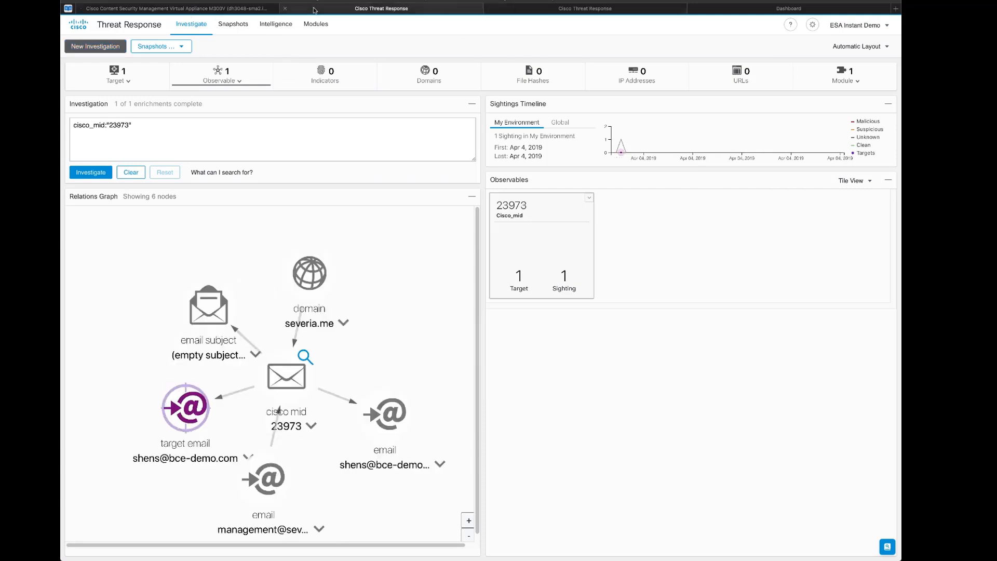
{"action": "left_click", "coordinate": [240, 11]}
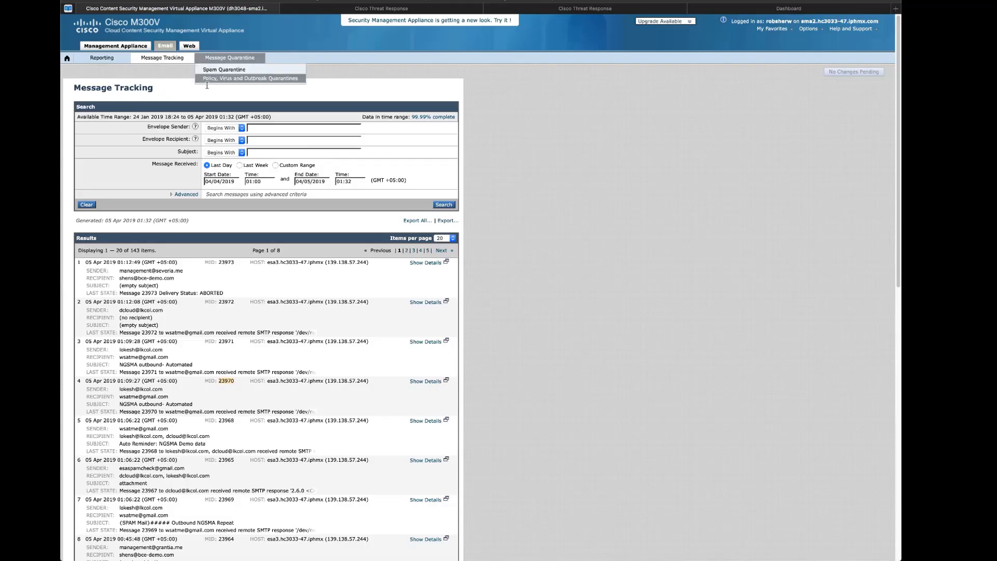
{"action": "left_click", "coordinate": [425, 381]}
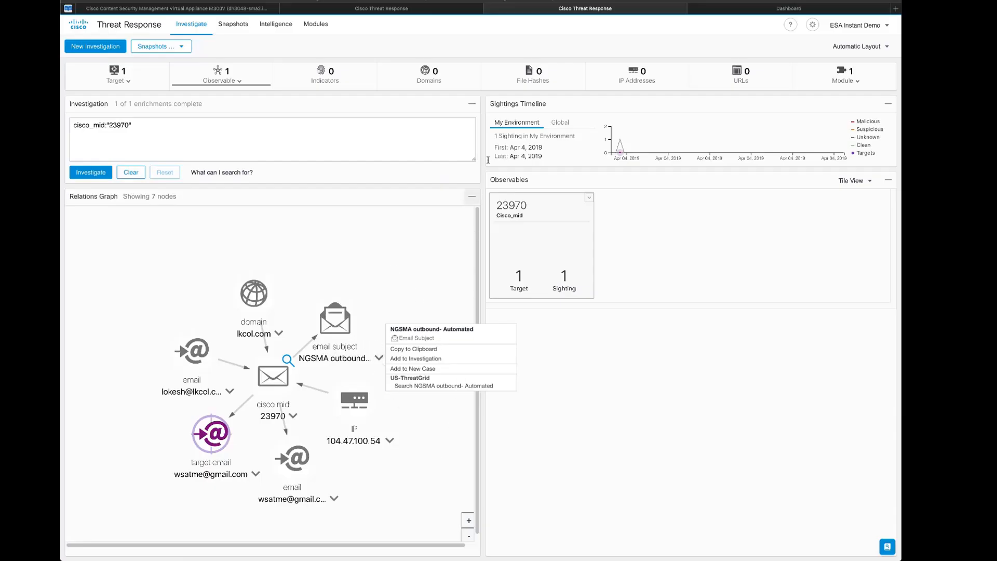
Step: Switch to AMP for Endpoints, open the ESA Instant Demo user account, and authorize Casebook
{"action": "left_click", "coordinate": [714, 9]}
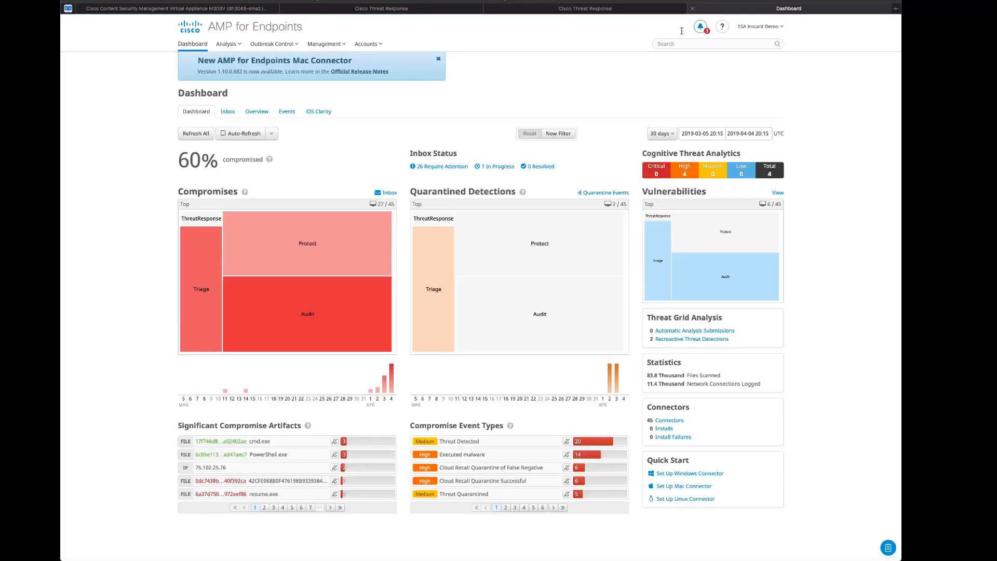
{"action": "left_click", "coordinate": [367, 43]}
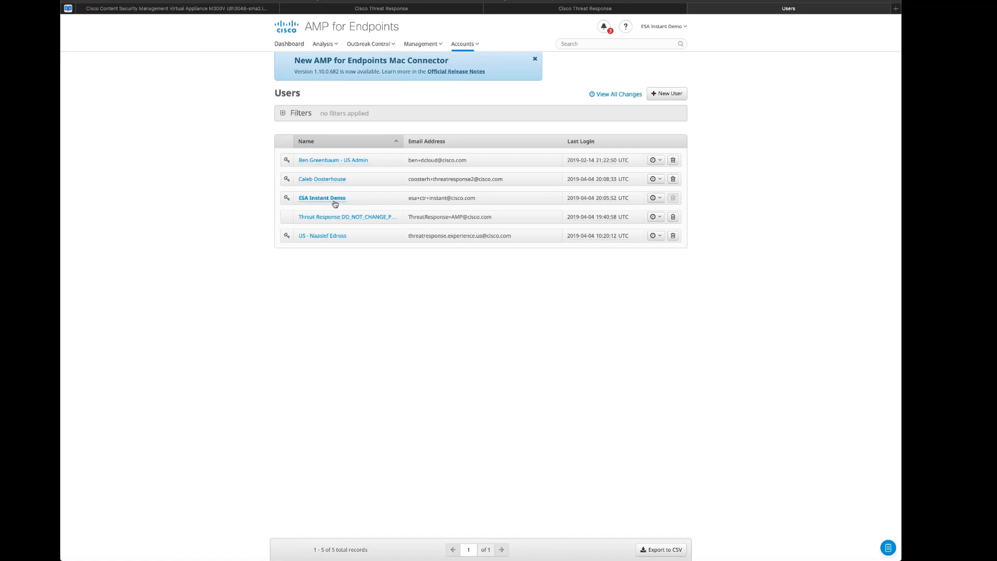
{"action": "left_click", "coordinate": [334, 200]}
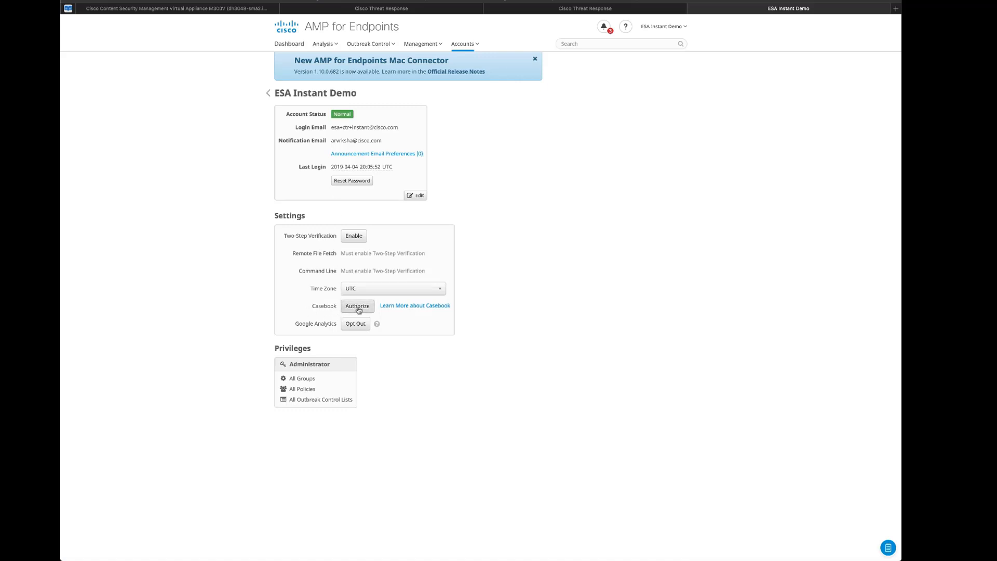
{"action": "left_click", "coordinate": [357, 308]}
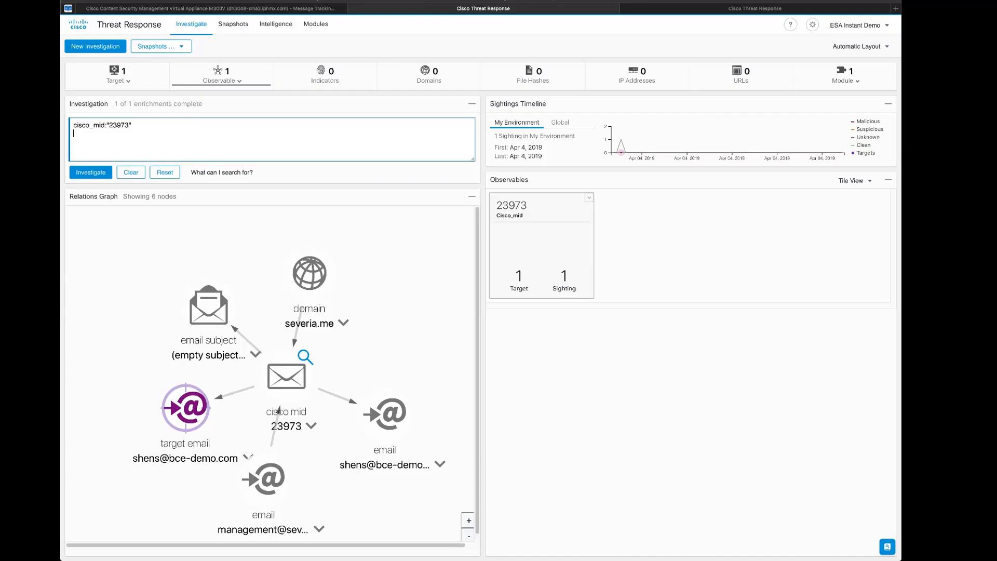
Step: Rerun the cisco_mid:"23973" investigation in Cisco Threat Response and show the available actions for the domain severia.me
{"action": "left_click", "coordinate": [89, 176]}
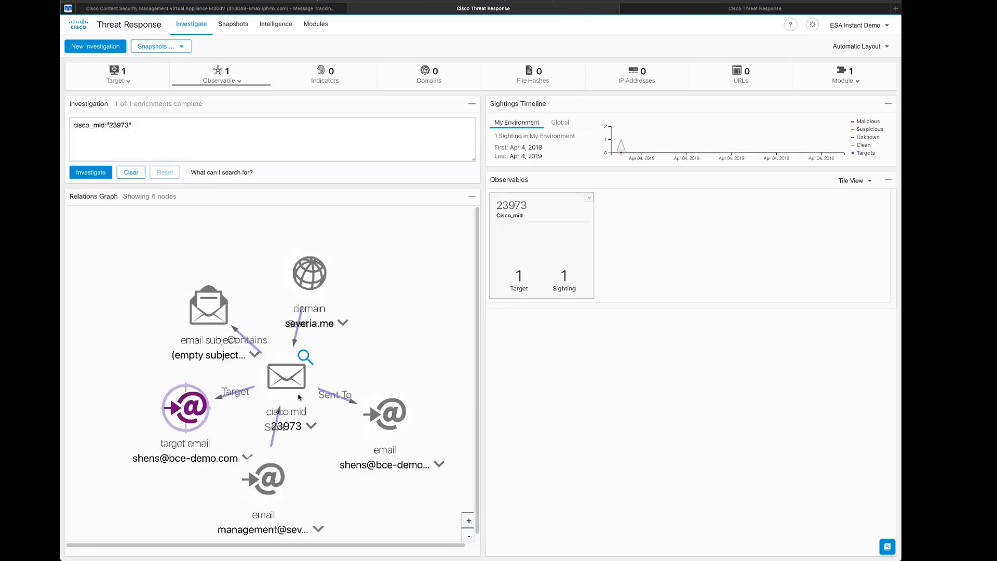
{"action": "left_click", "coordinate": [343, 322]}
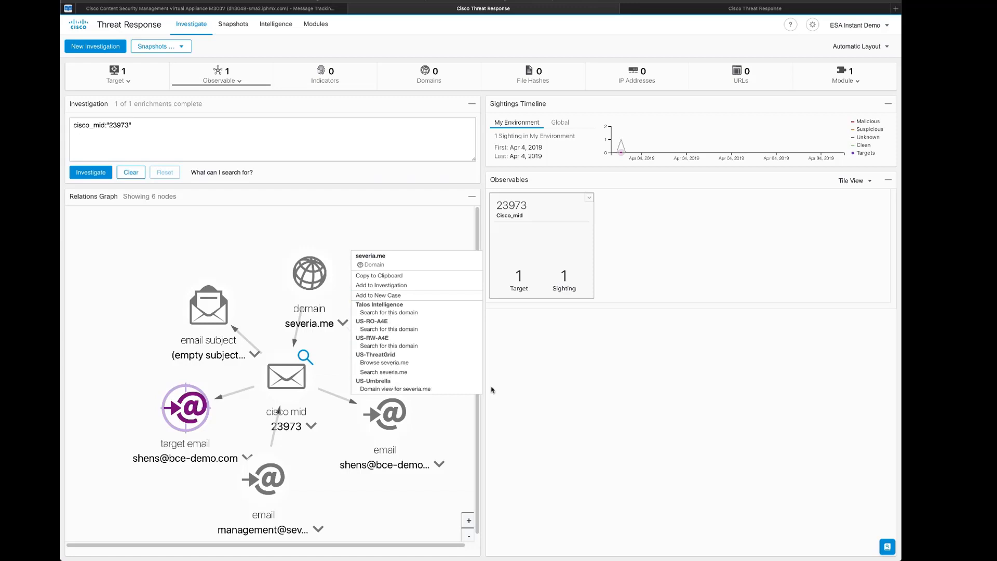
{"action": "left_click", "coordinate": [514, 391]}
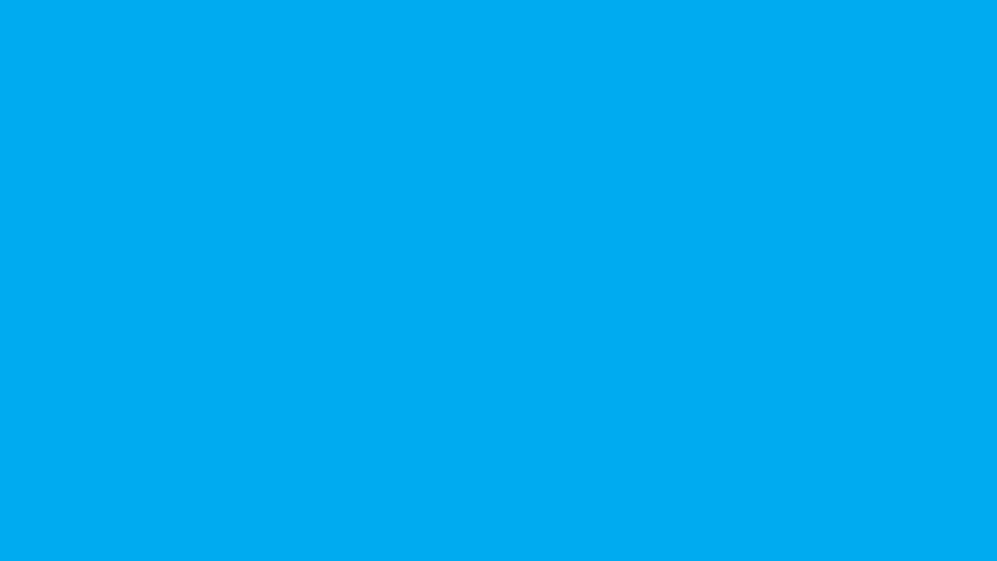